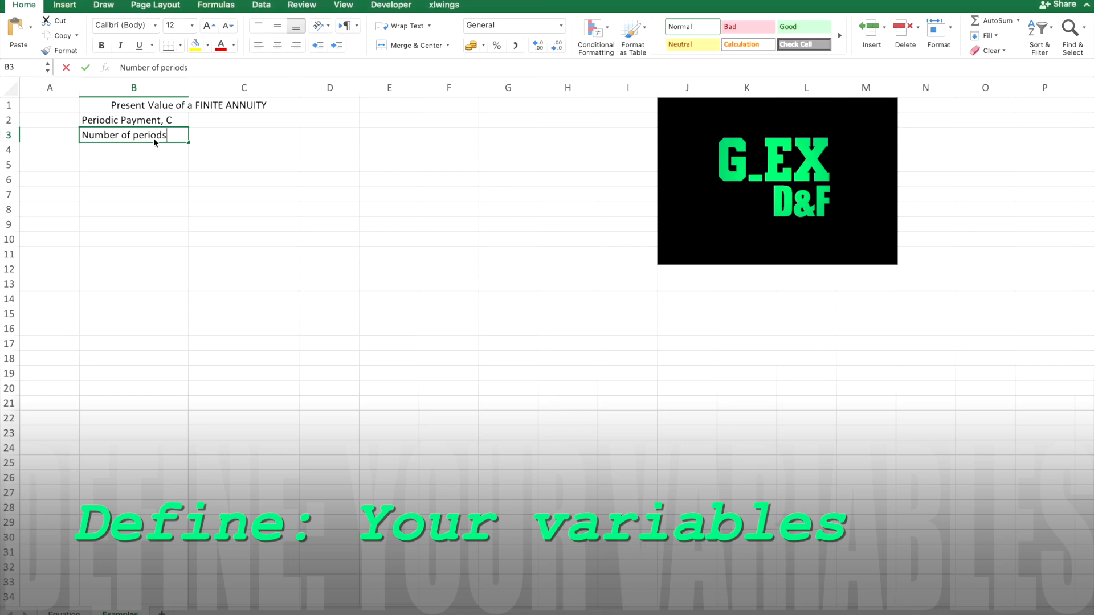
- Enter the labels "Discount rate, r" and "Present value o annuity" in B4:B5 and fit column B to its contents
type("Discount rate, r")
key("Return")
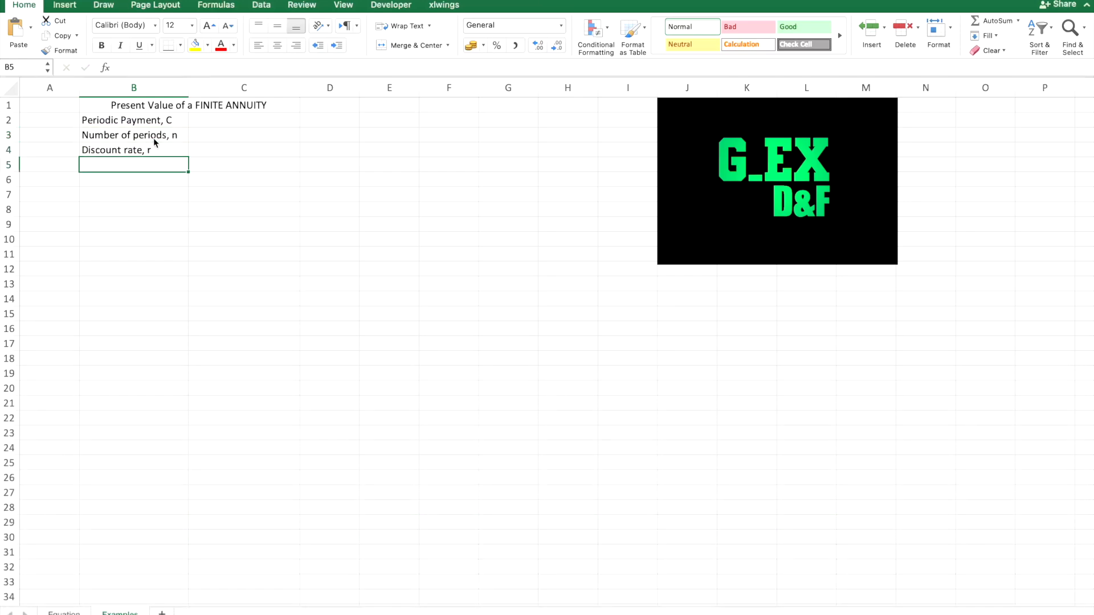
type("Present value")
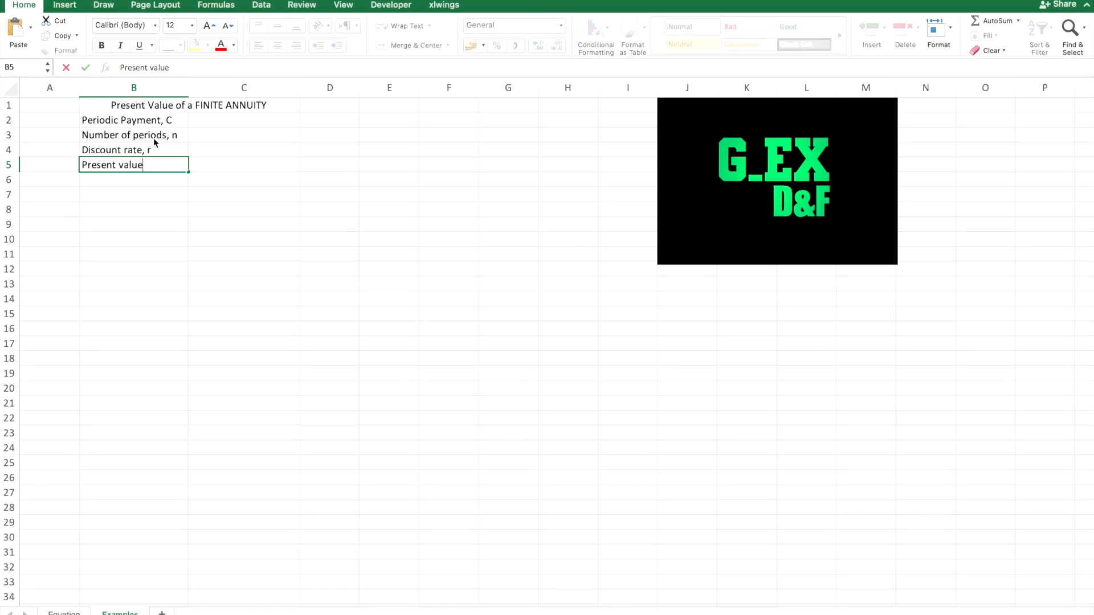
type(" o annuity")
left_click(245, 255)
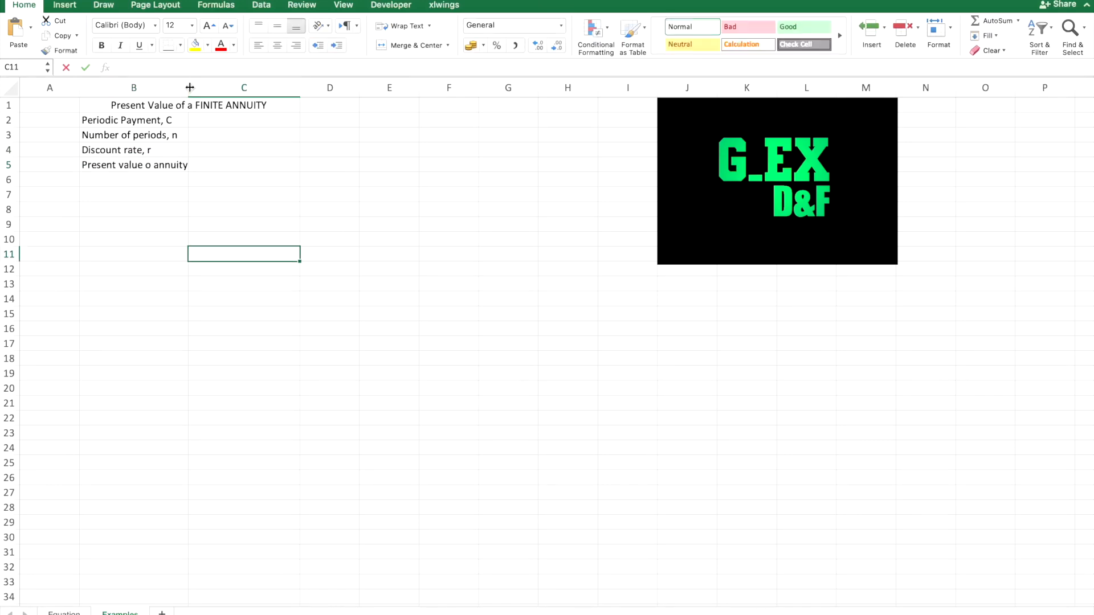
double_click(189, 88)
- Enter 1000, 5 and 12% in C2:C4, formatting the discount rate as a percentage with two decimals
left_click(277, 122)
type("1000")
key("Return")
type("5")
key("Return")
type("12")
type(".12")
key("Return")
left_click(276, 149)
key("ctrl+shift+5")
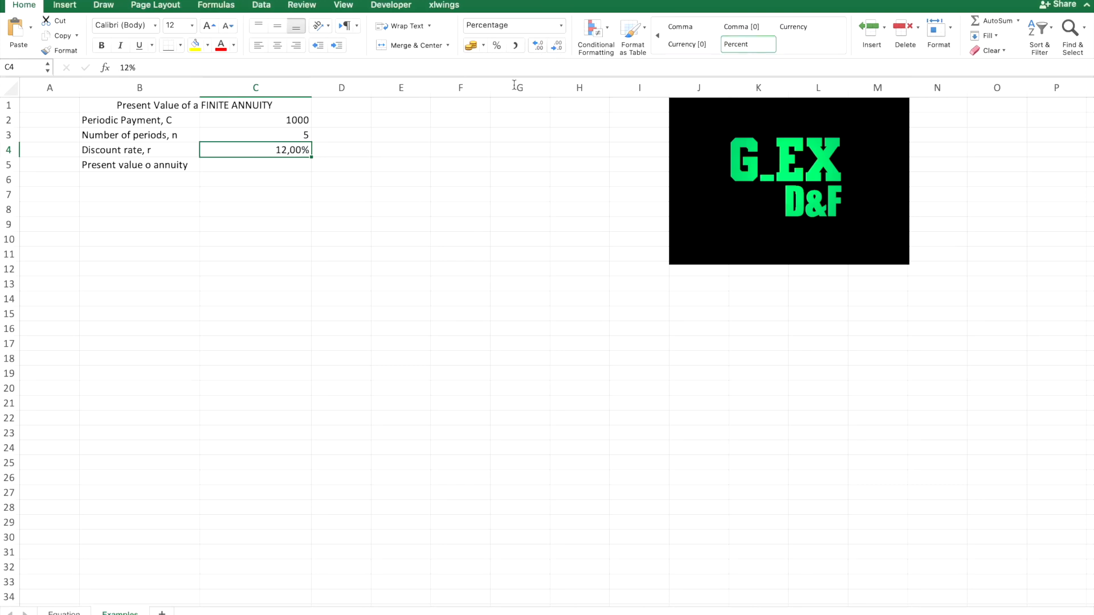
- Enter the labels "Excel PV Function" and "Formula" in B6:B7
left_click(293, 169)
left_click(176, 180)
type("Excel PV Function")
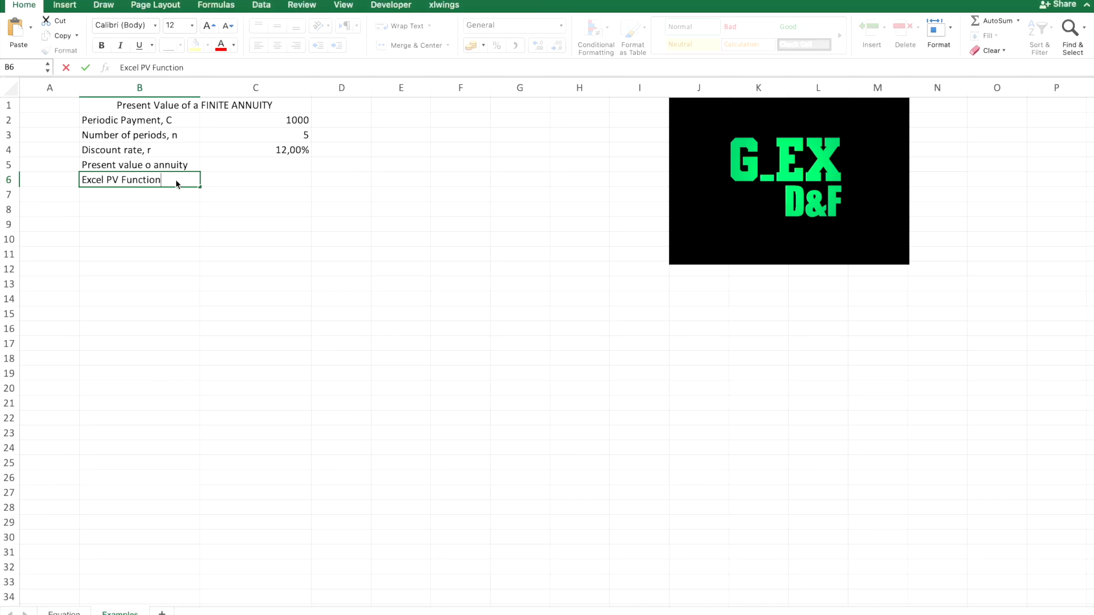
key("Return")
type("Formula")
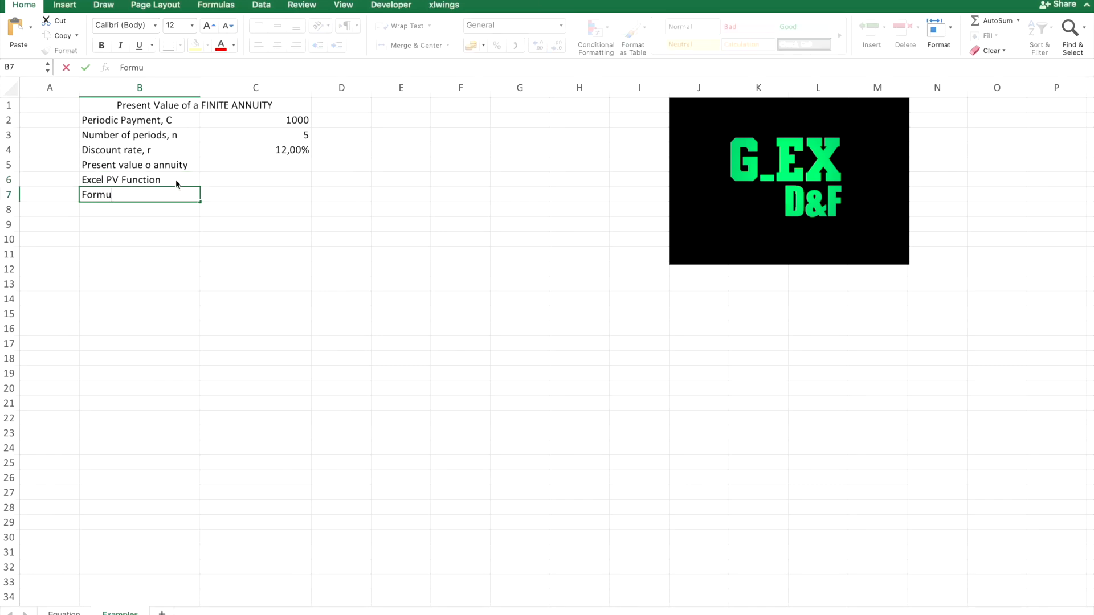
left_click(245, 235)
- Merge and center the present value heading across B5:C5
left_click_drag(143, 165, 256, 165)
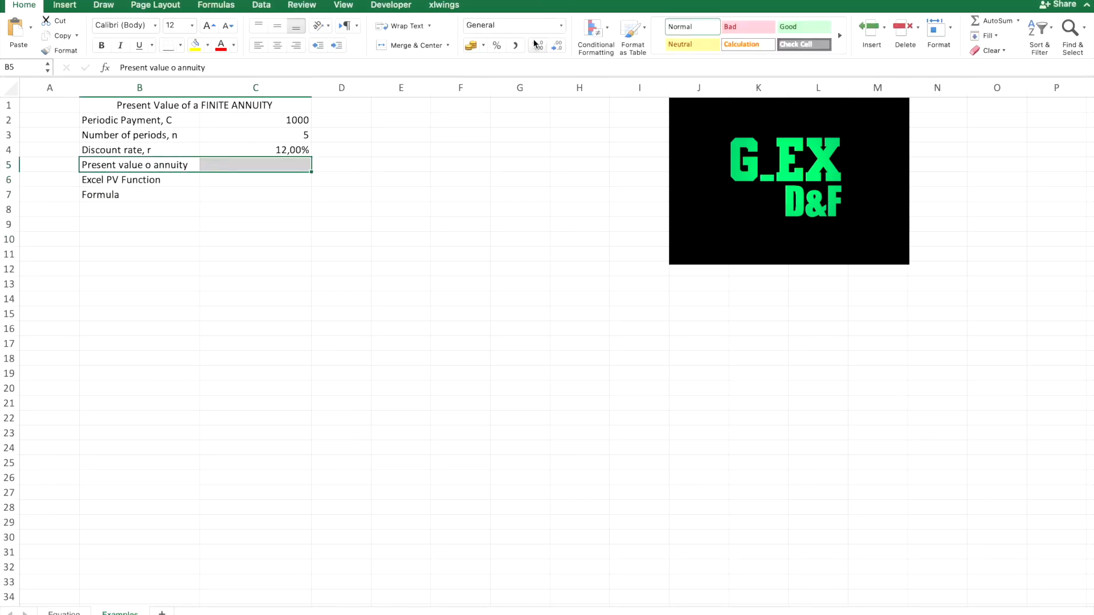
left_click(412, 45)
left_click(348, 240)
- Calculate the annuity's present value in C6 with =PV(C4;C3;-C2)
left_click(286, 183)
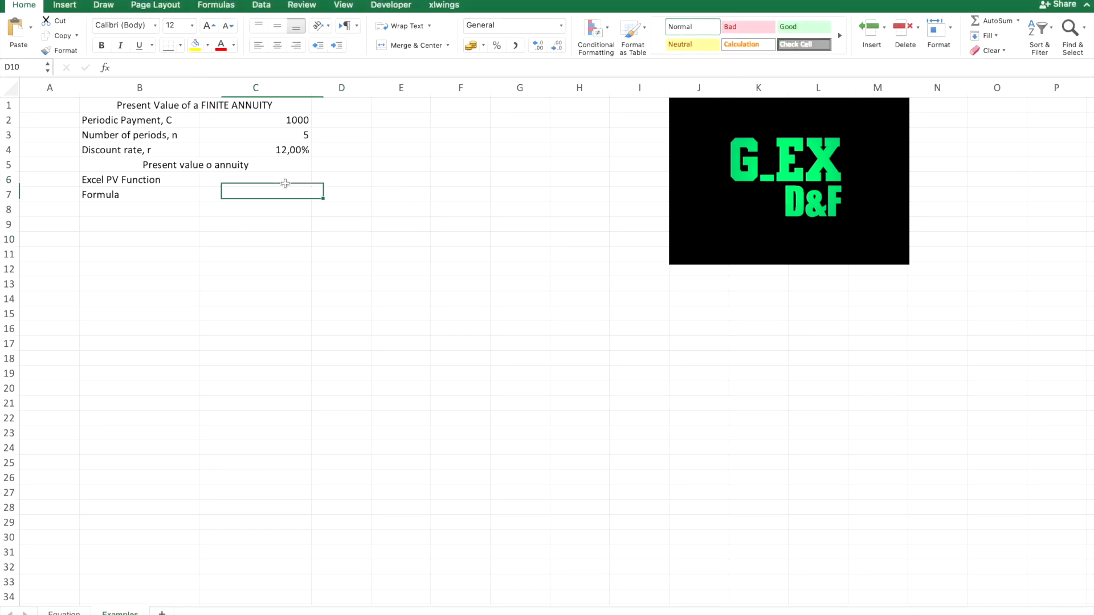
type(")")
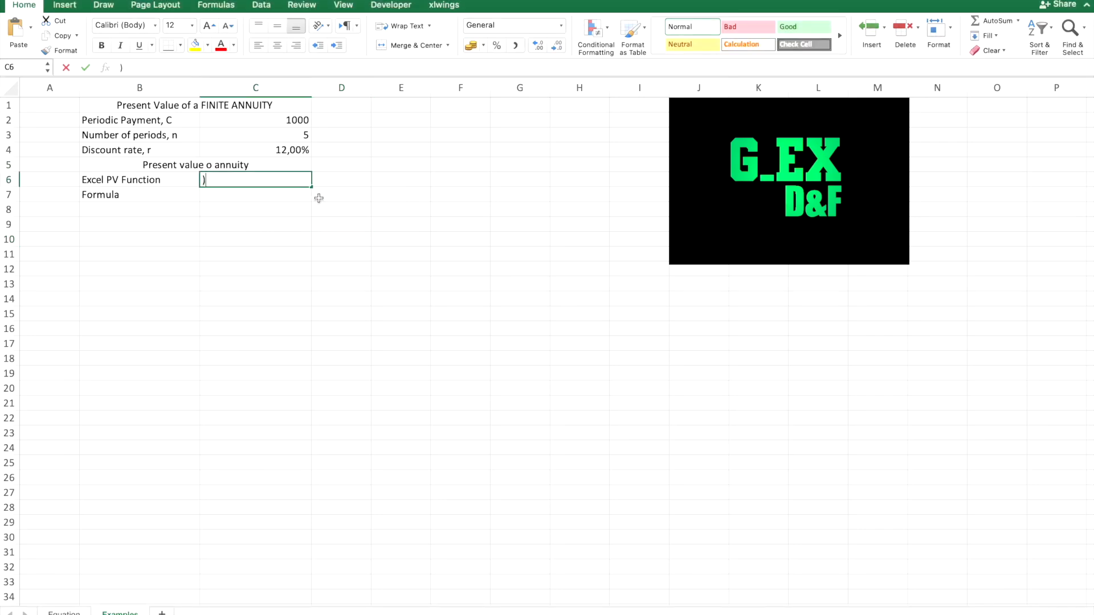
key("BackSpace")
type("=PV")
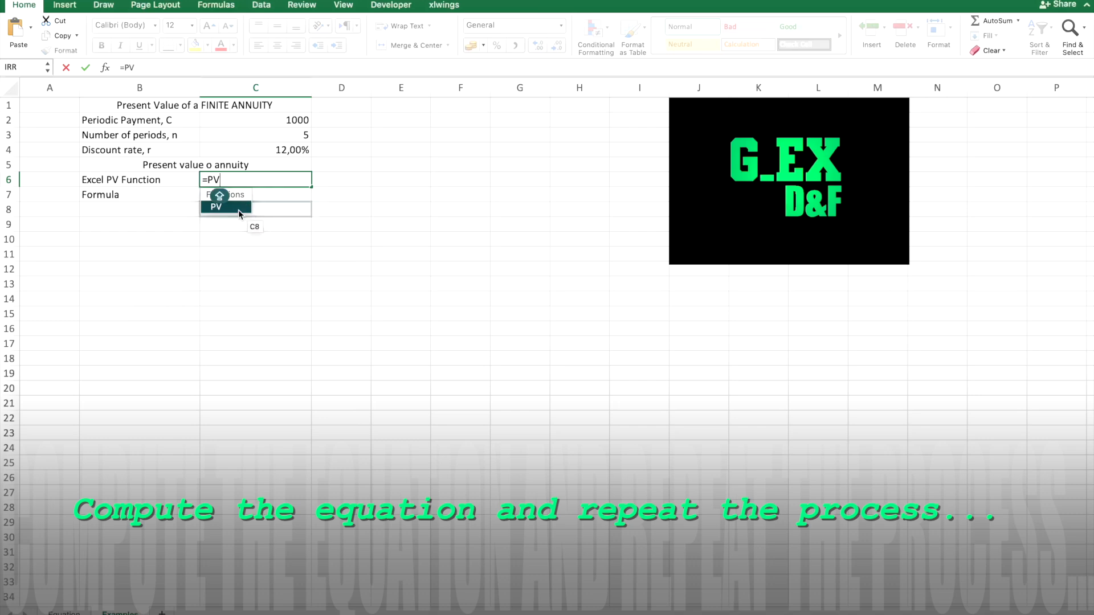
type("(")
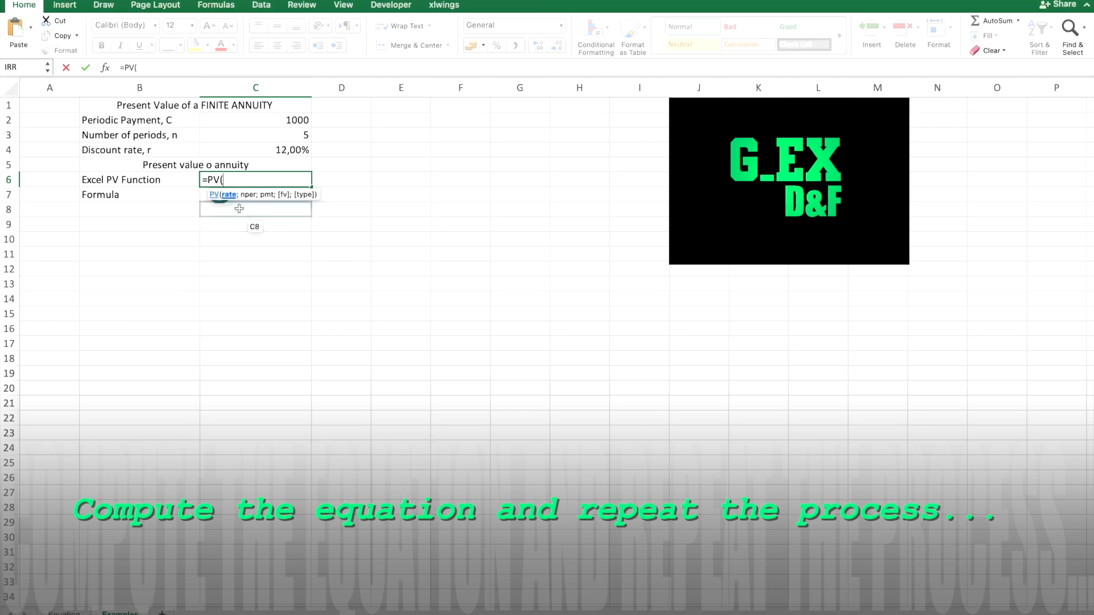
left_click(283, 137)
left_click(285, 151)
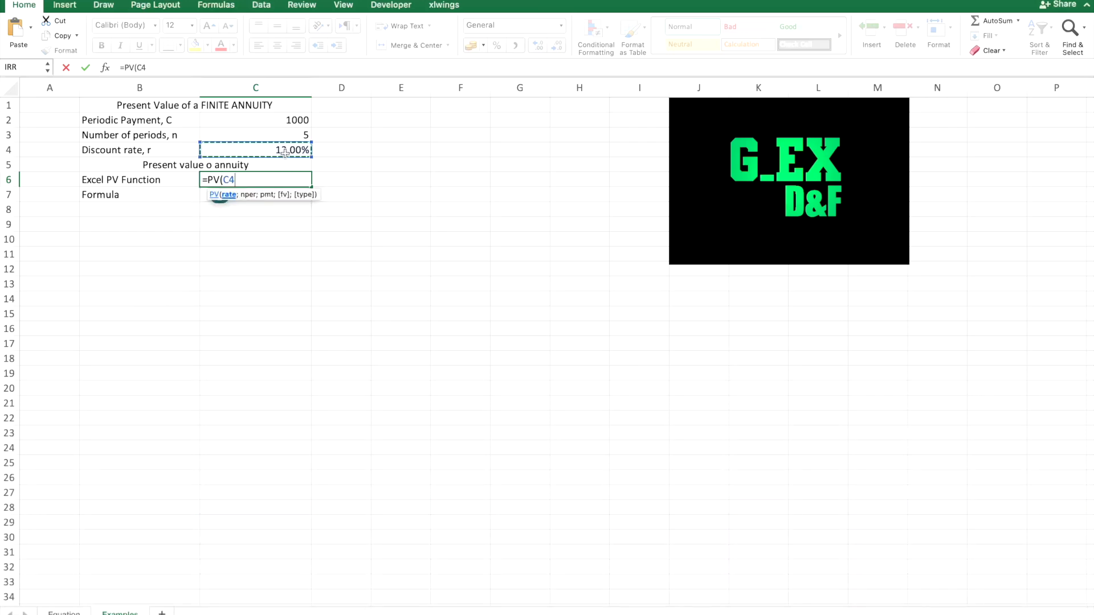
type(";")
left_click(292, 137)
type(";")
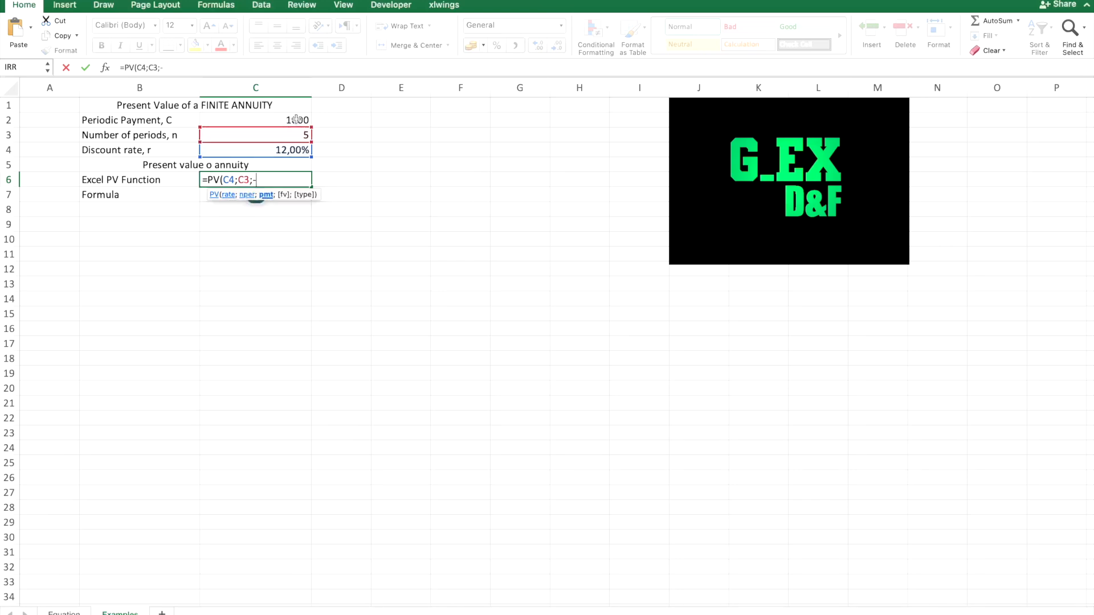
type("-")
left_click(296, 120)
type(")")
key("Return")
- Format the PV function result in C6 to show two decimals
left_click(285, 121)
left_click(65, 50)
left_click(282, 182)
left_click(401, 224)
left_click(283, 165)
left_click(285, 180)
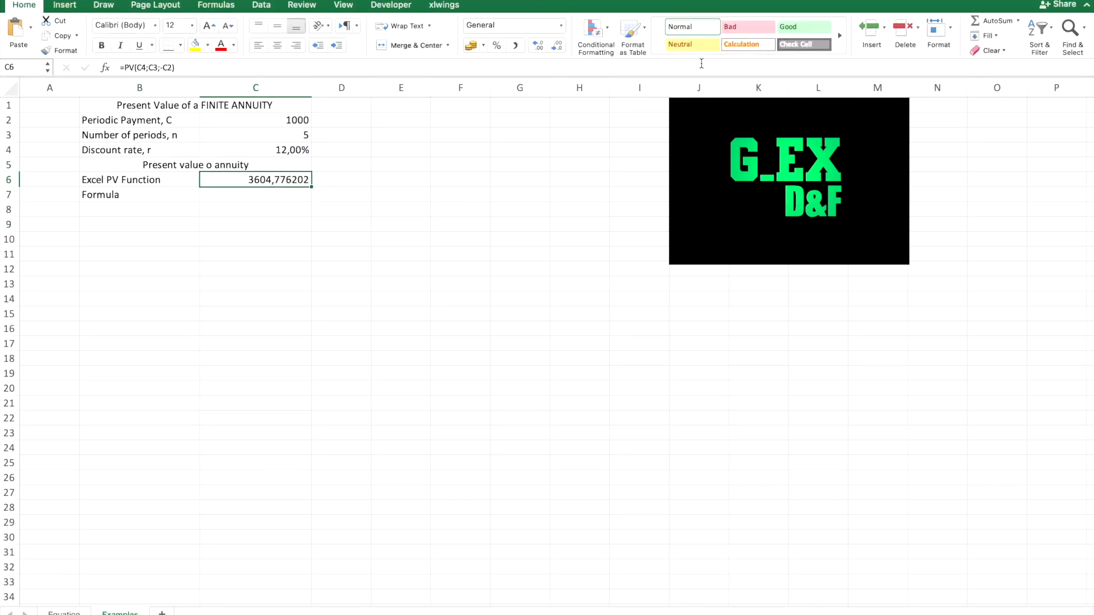
left_click(557, 48)
left_click(557, 48)
left_click(473, 254)
- Enter the closed-form annuity formula =C2*(1-1/(1+C4)^C3)/C4 in C7
double_click(286, 190)
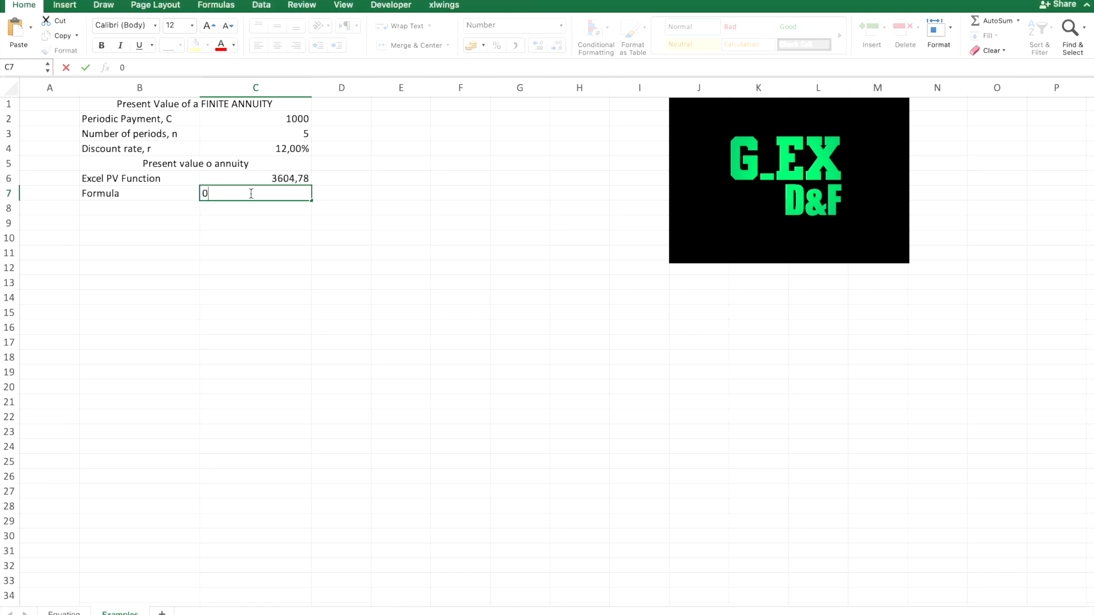
type("=")
left_click(290, 121)
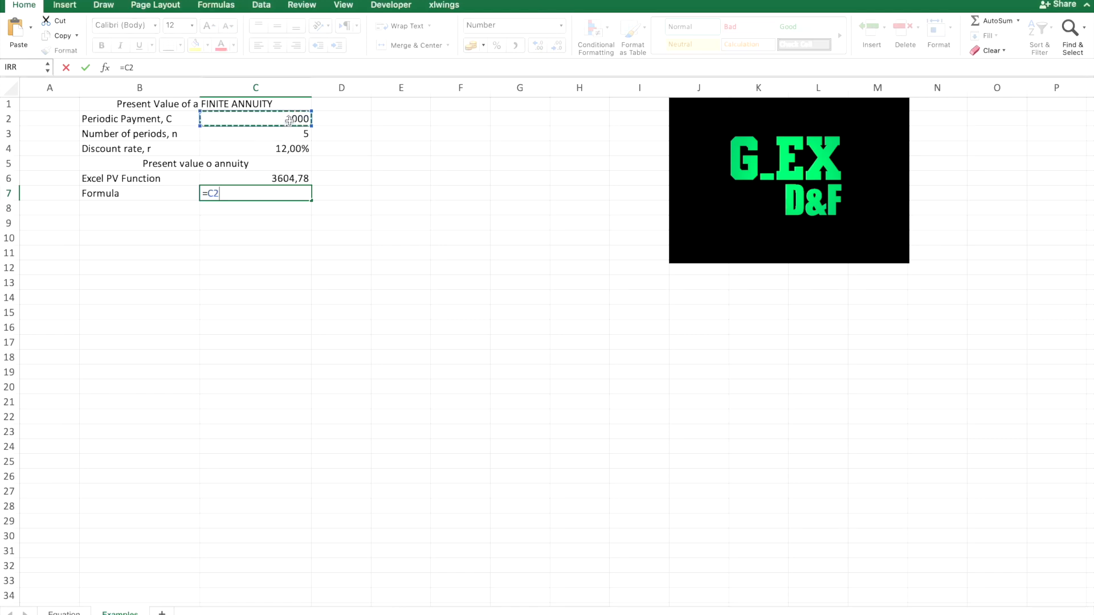
type("*")
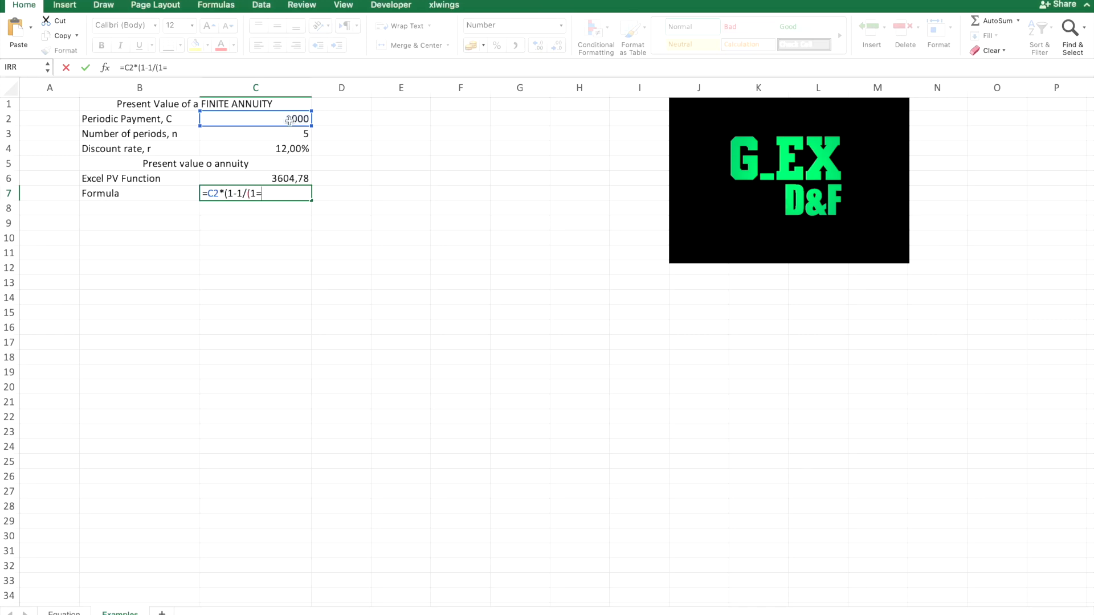
type("(1-1/(1+")
left_click(299, 144)
type(")^")
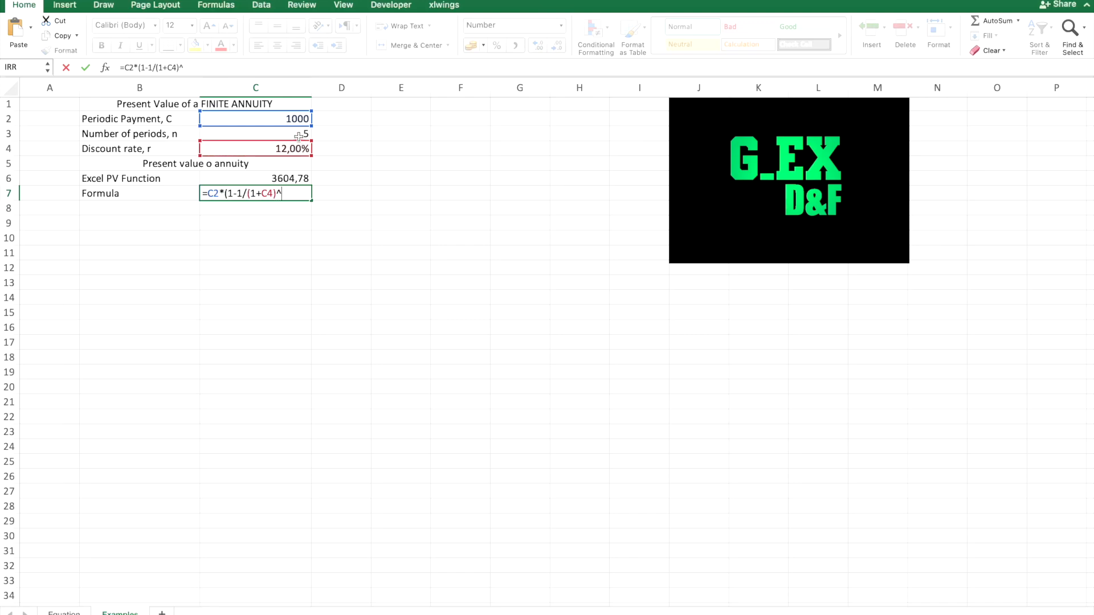
left_click(299, 137)
type(")")
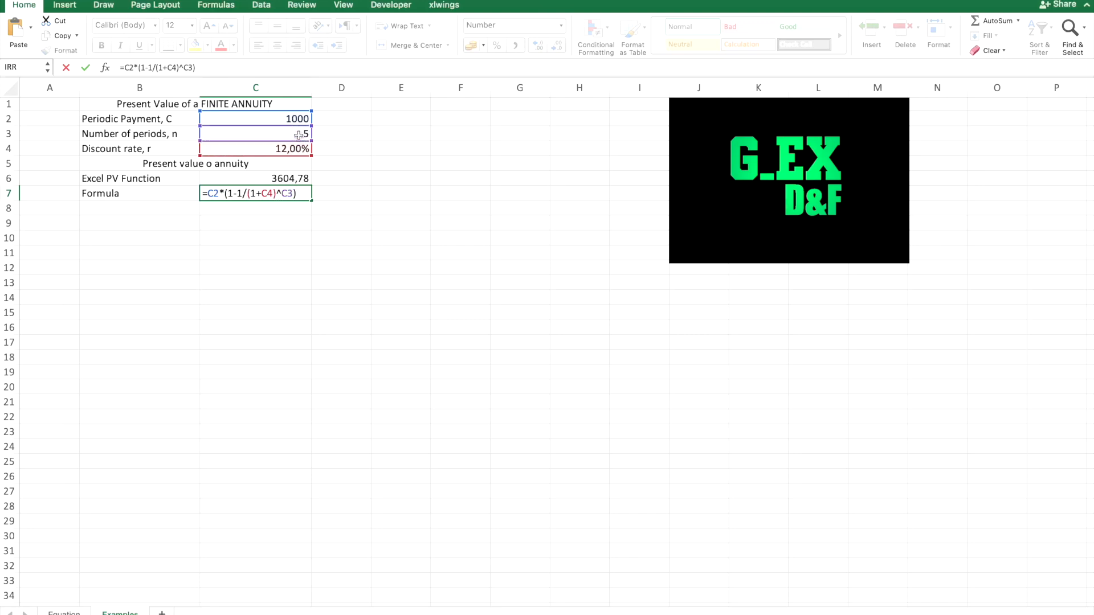
type("/")
left_click(297, 147)
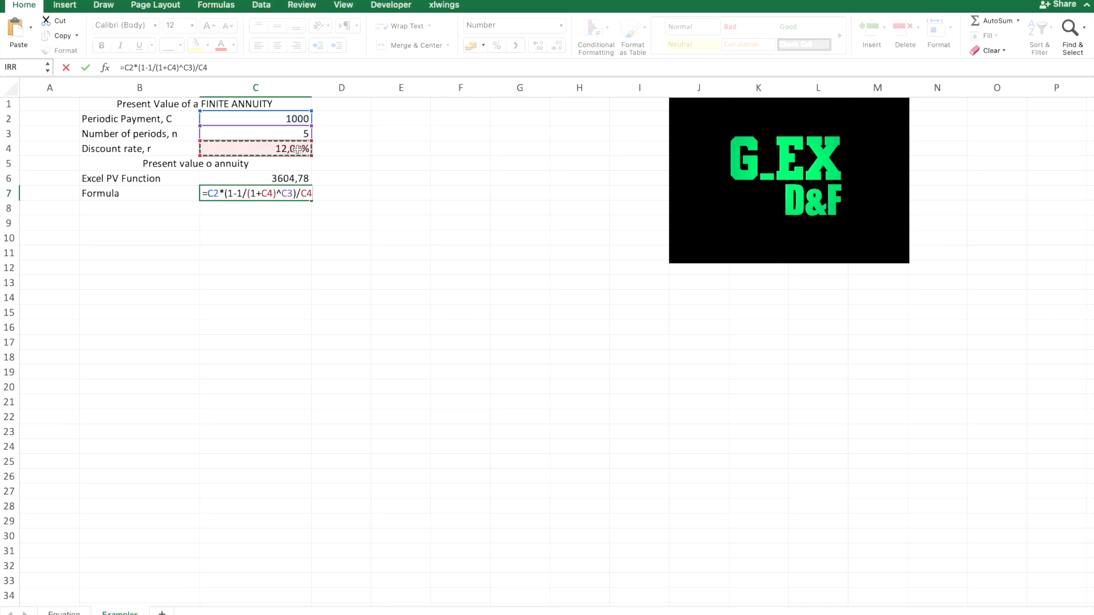
key("Return")
- Apply all borders to the present value table in B1:C7
left_click_drag(219, 106, 268, 195)
left_click(180, 45)
left_click(206, 164)
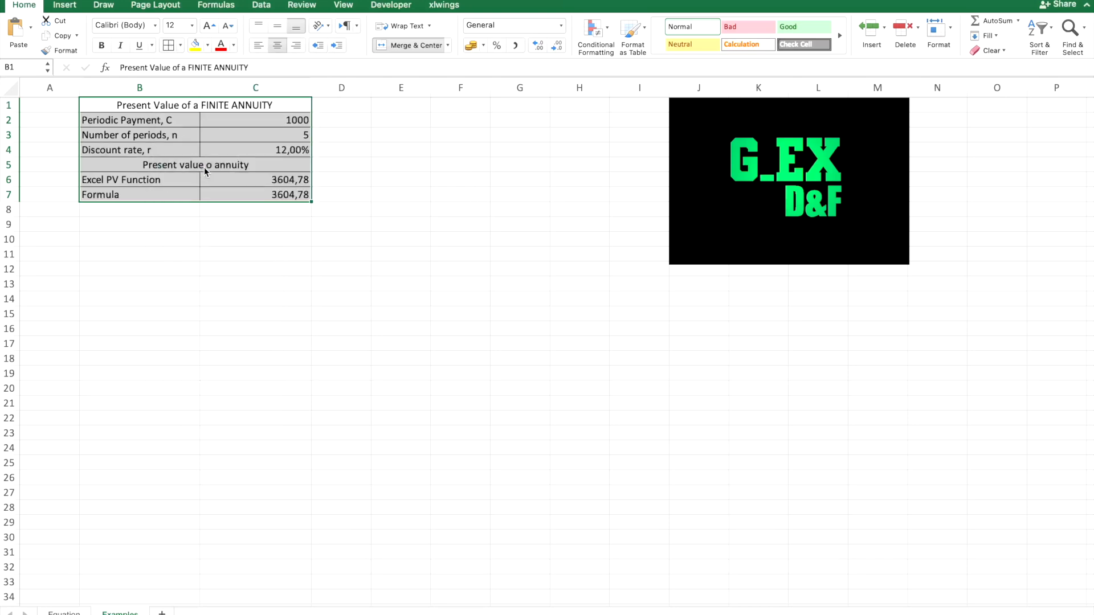
left_click(387, 322)
- Make the table title and the labels in B2:B4 and B6:B7 bold
left_click(171, 105)
left_click(101, 45)
left_click_drag(154, 179, 145, 194)
left_click(101, 45)
left_click_drag(139, 120, 140, 149)
left_click(102, 45)
left_click(139, 224)
- Reword the merged heading in row 5 to "Present value calculation"
left_click(195, 164)
left_click_drag(172, 67, 210, 68)
type("calculation")
left_click(255, 329)
left_click(175, 164)
- Set the font of B1:C7 to Courier New and widen columns B and C to suit
left_click_drag(140, 105, 257, 195)
left_click(156, 27)
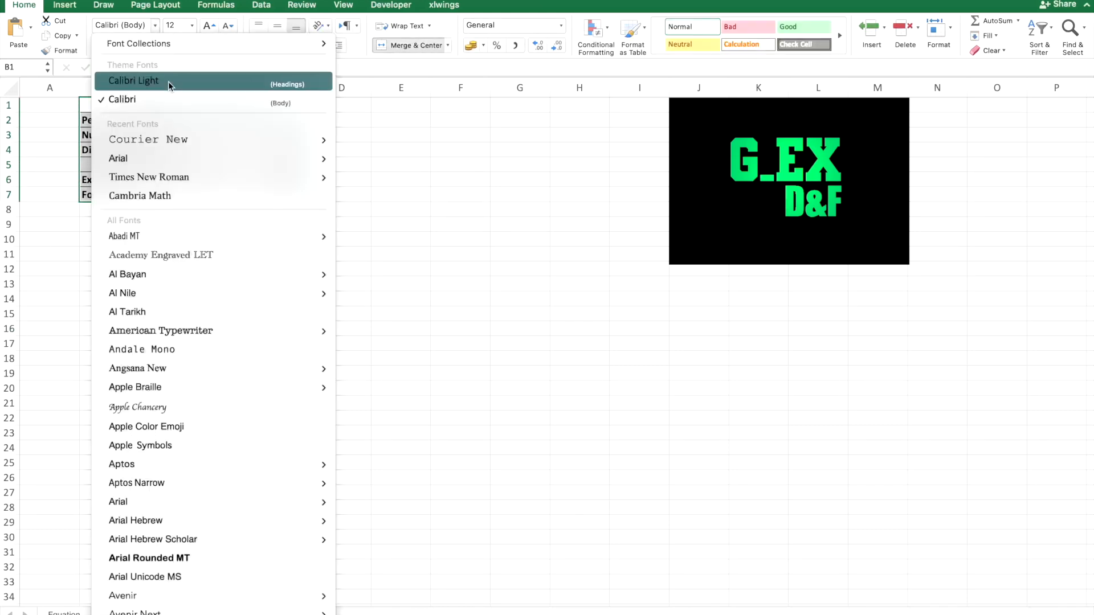
left_click(148, 140)
left_click_drag(312, 88, 376, 88)
left_click_drag(200, 88, 273, 88)
- Make the "Present value calculation" heading in row 5 bold
left_click(178, 168)
left_click(101, 45)
left_click(178, 238)
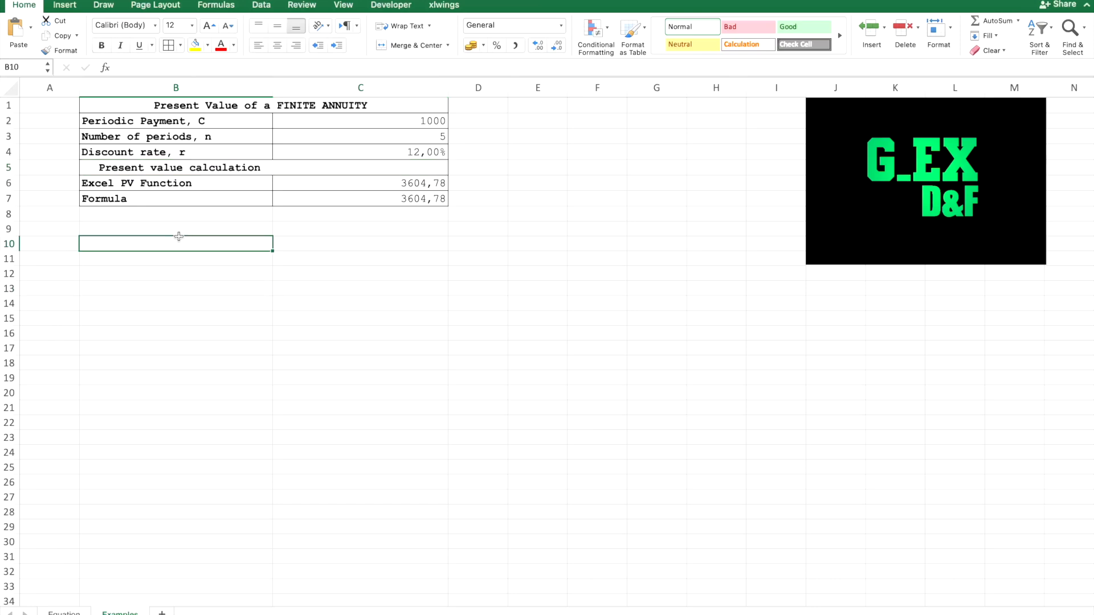
- Apply the comma number style to the periodic payment in C2 and the results in C6:C7
left_click(406, 122)
left_click(516, 46)
left_click(477, 199)
left_click(425, 137)
left_click_drag(434, 185, 435, 198)
left_click(515, 45)
left_click(467, 263)
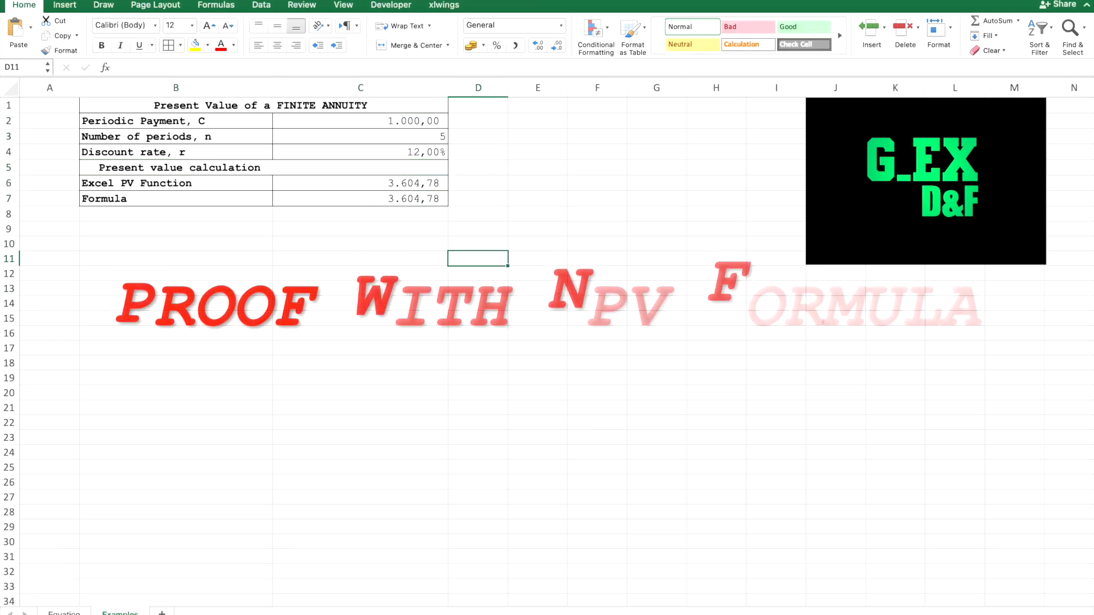
- Enter the headers "Period" and "Annuity payment" in B9:C9 for a payment schedule
left_click(235, 229)
left_click(290, 257)
left_click(301, 223)
type("Annuity payment")
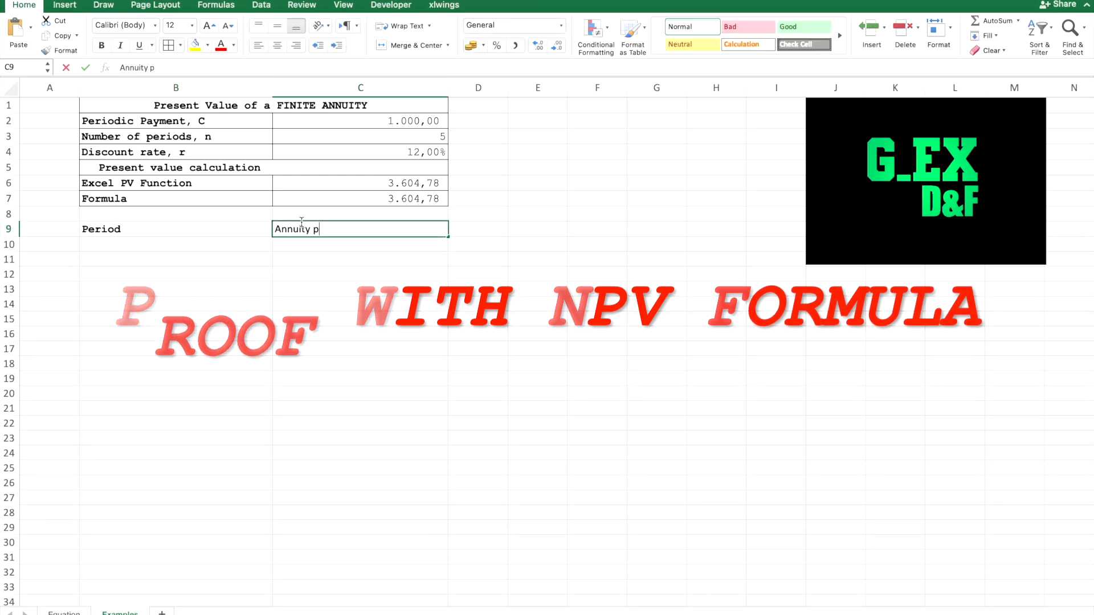
left_click(222, 334)
- Fill the Period column with numbers 1 to 5 in B10:B14 and center them
left_click(226, 240)
type("1")
key("Return")
type("1")
key("Return")
key("Up")
type("2")
left_click(359, 363)
left_click_drag(226, 244, 272, 323)
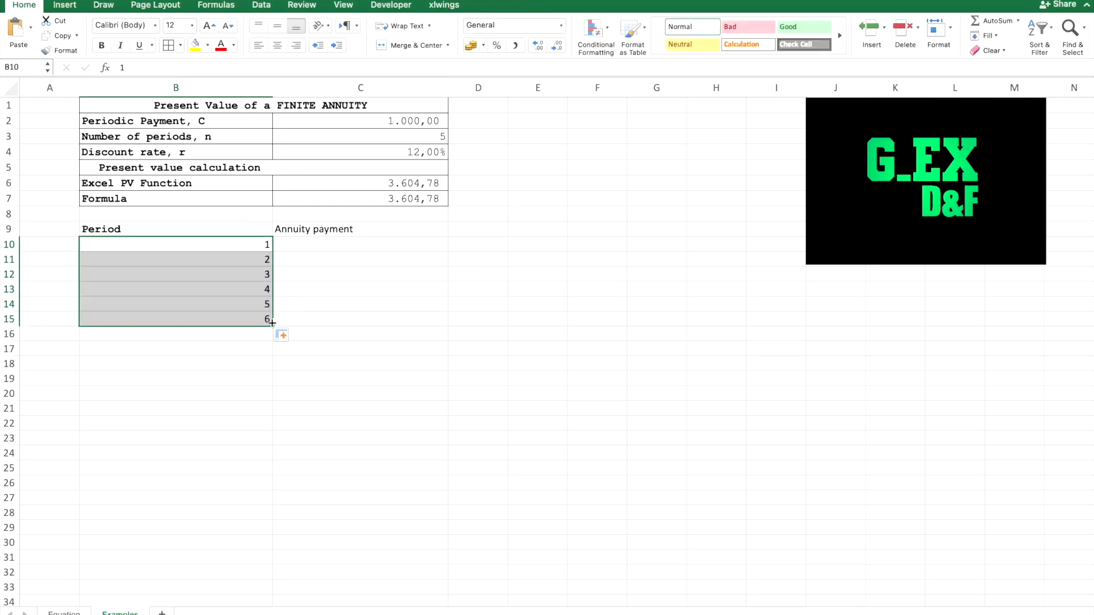
left_click(277, 45)
- Fill C10:C14 with the periodic payment of 1.000,00 for each period
left_click(391, 122)
left_click_drag(359, 245, 350, 301)
type("1.000,00 1.000,00 1.000,00 1.000,00 1.000,00")
- Copy the formatting of the "Period" header to the "Annuity payment" header in C9
left_click(358, 230)
left_click(278, 45)
left_click(222, 230)
left_click(77, 52)
left_click(353, 229)
left_click(365, 121)
- Apply borders to the Period column in B9:B14
left_click_drag(203, 231, 203, 306)
left_click(168, 45)
left_click(228, 382)
- Make the two present value results in C6:C7 bold
left_click(387, 230)
left_click_drag(371, 184, 371, 199)
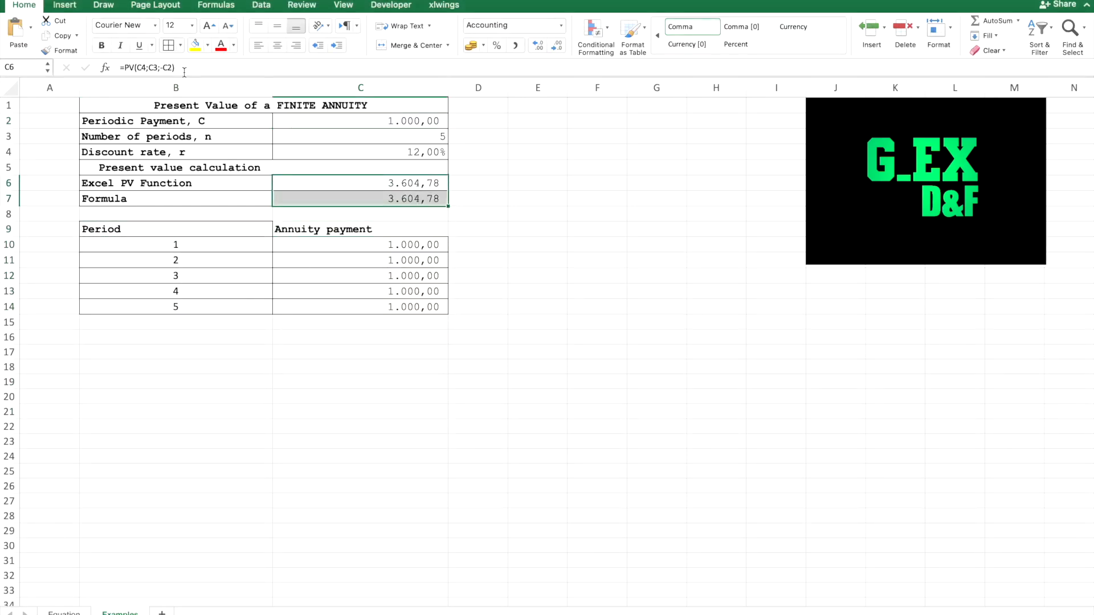
left_click(99, 45)
- Enter the heading "Present value calculation" in B15 and merge and center it across B15:C15
left_click(186, 323)
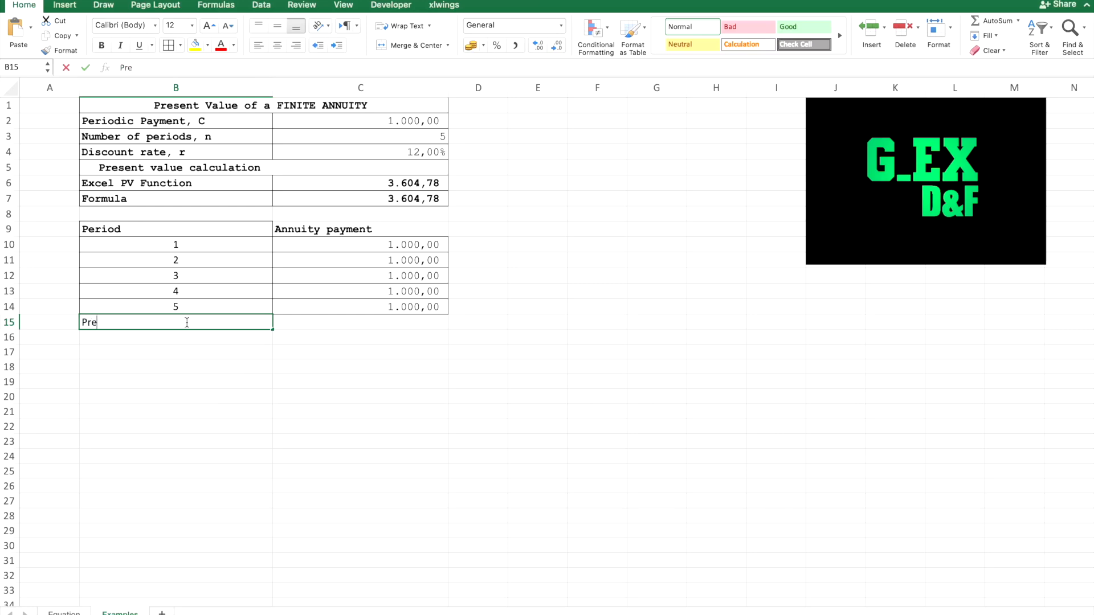
type("Present value calculation")
left_click(194, 413)
left_click(197, 425)
left_click_drag(196, 323, 331, 322)
left_click(411, 46)
left_click(203, 426)
- Label cell B16 "Excel's NPV function"
left_click(185, 339)
type("Excel NPV function")
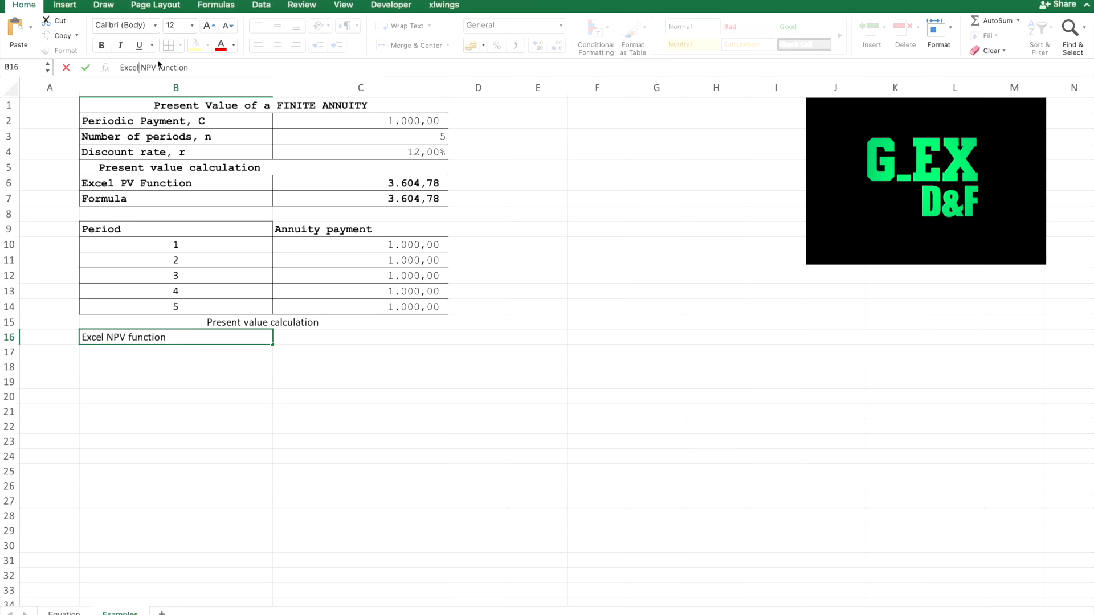
type("'s")
left_click(251, 516)
- Calculate the present value of the payment schedule in C16 with =NPV(C4;C10:C14)
left_click(322, 338)
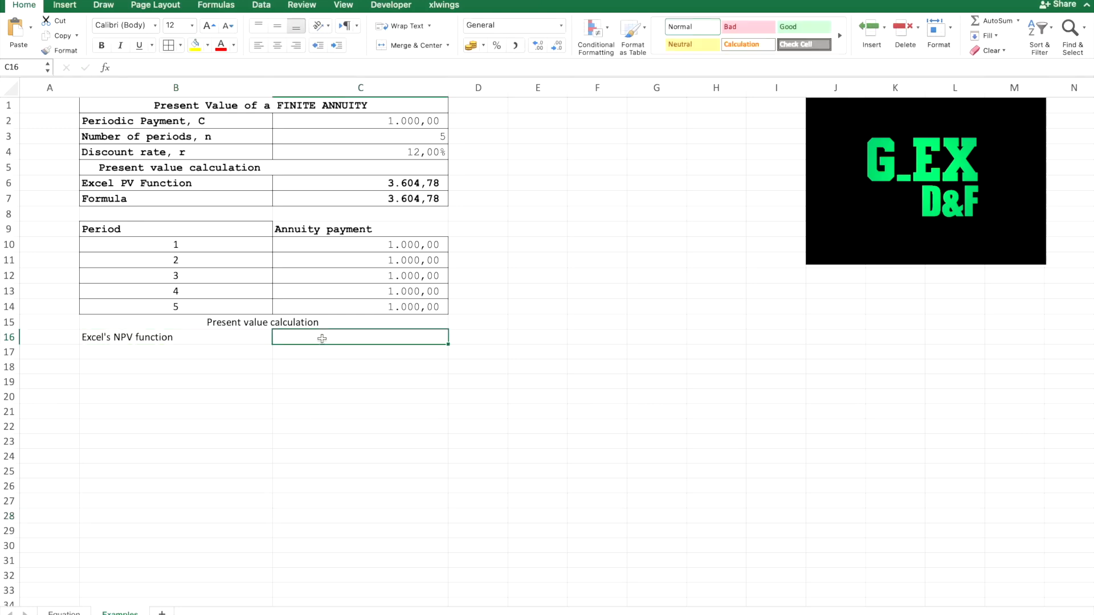
type("=")
type("NPV")
key("BackSpace")
type("PV(")
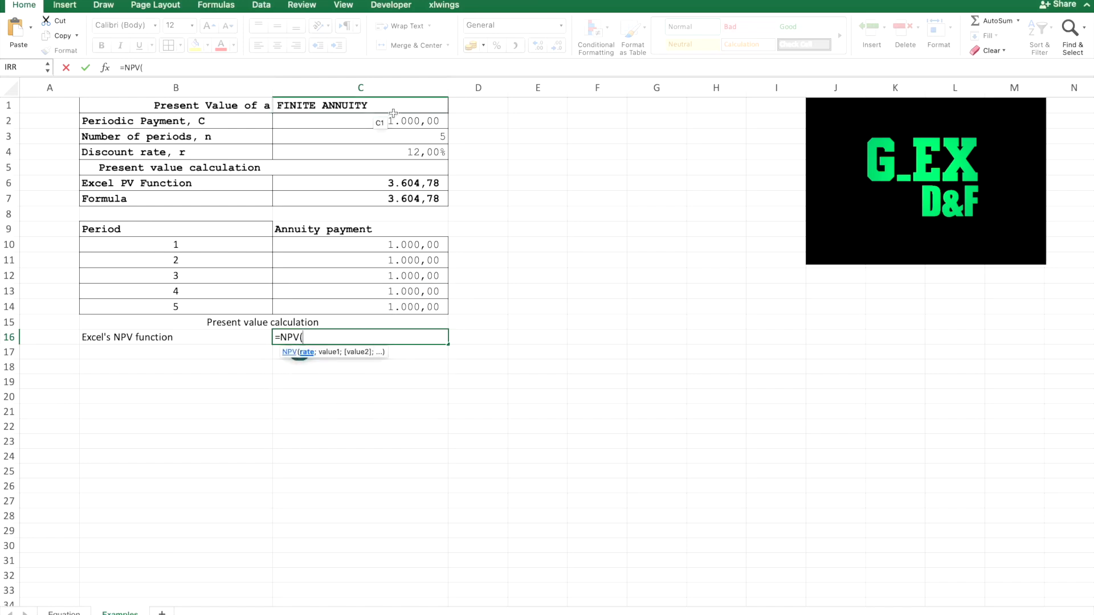
left_click(401, 154)
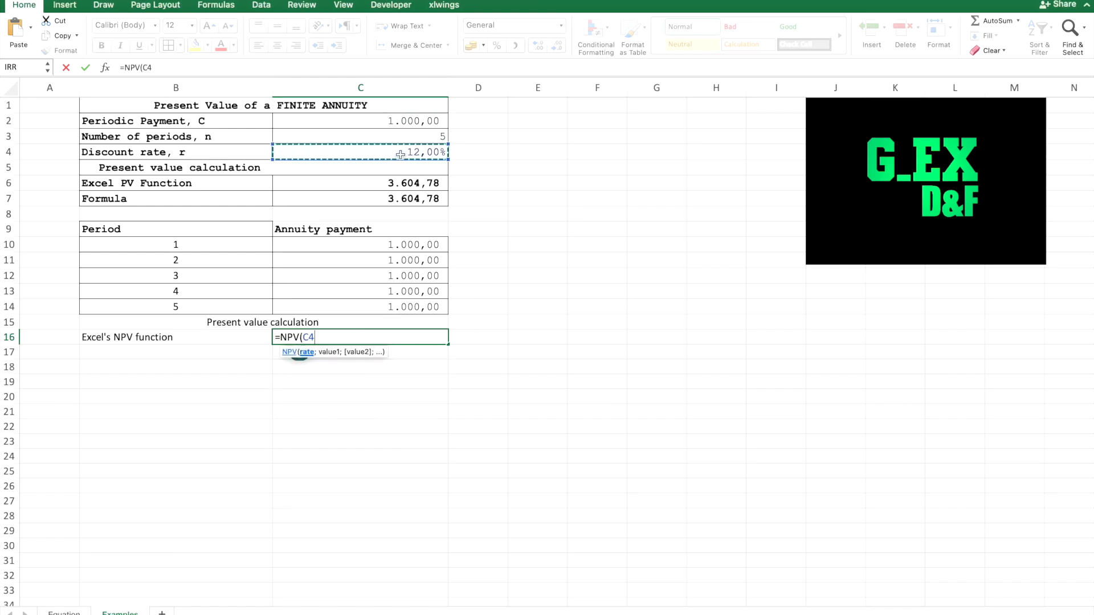
type(";")
left_click_drag(412, 245, 416, 303)
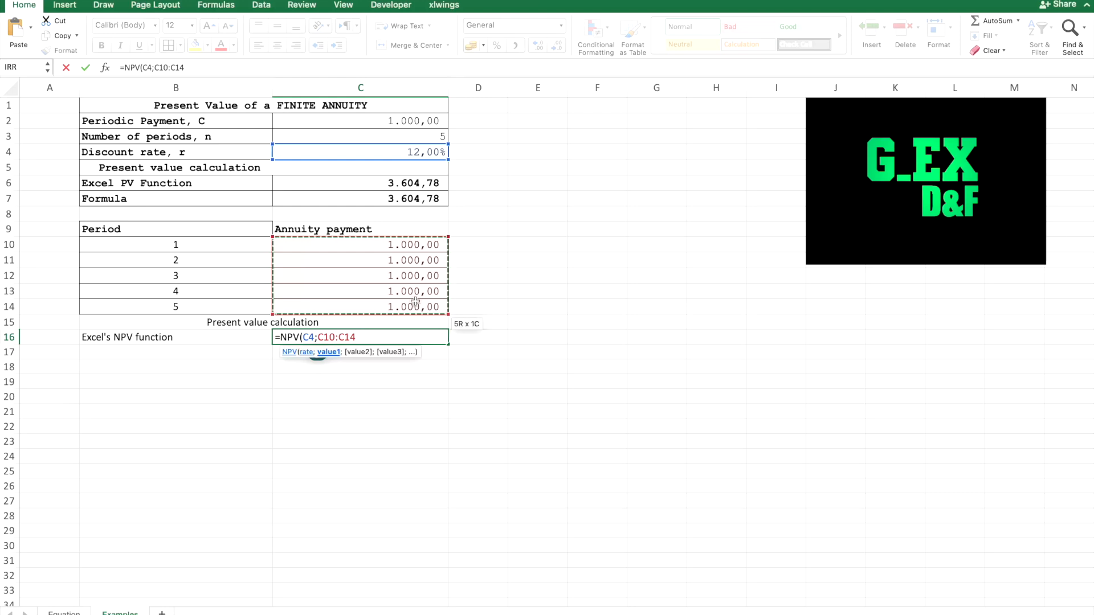
type(")")
key("Return")
- Copy the formatting of the formula result in C7 to the NPV result in C16
left_click(359, 199)
left_click(64, 50)
left_click(384, 339)
left_click(365, 382)
- Apply borders to B15:C16 and copy the "Period" header's formatting to the NPV label in B16
left_click_drag(225, 322, 228, 337)
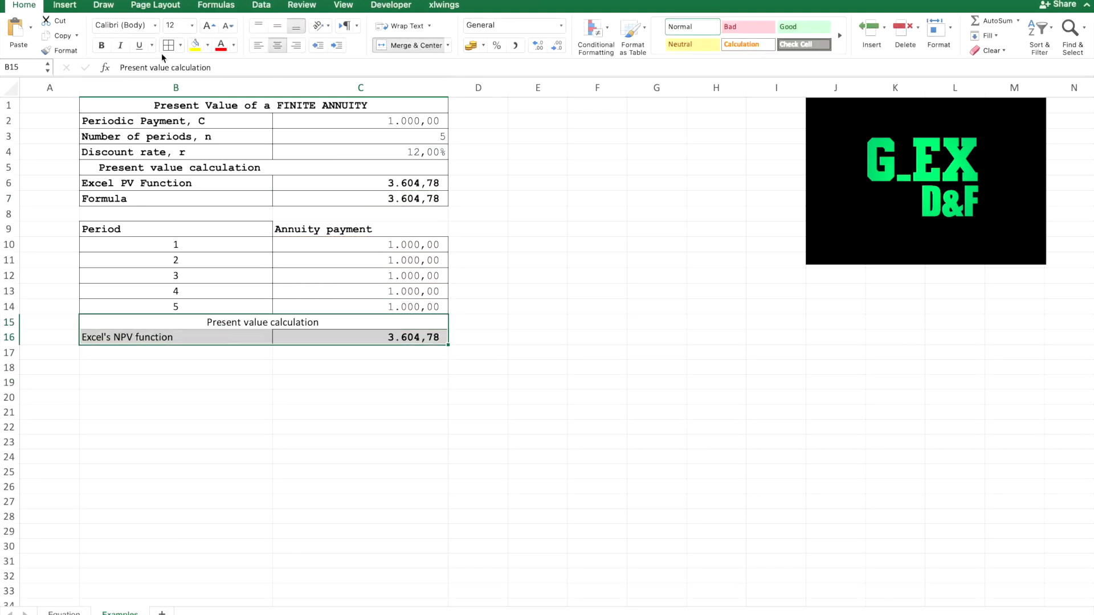
left_click(261, 396)
left_click(171, 229)
left_click(63, 50)
left_click(153, 341)
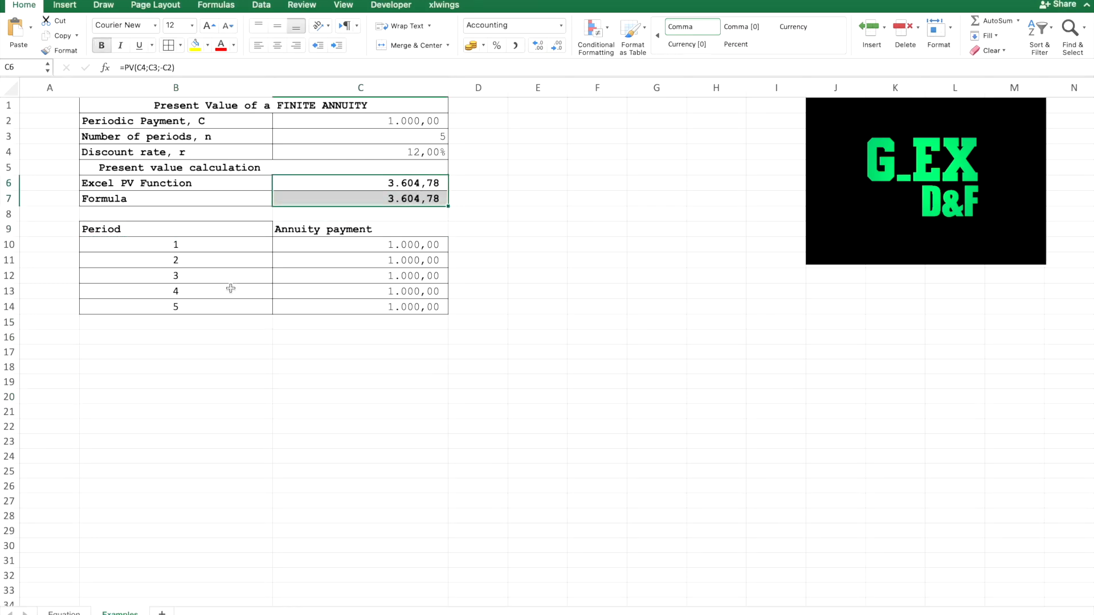
- Enter the heading "Present value calculation" centred across B15:C15 and label B16 "Excel's NPV function"
type("Present value calculation")
key("shift+Right")
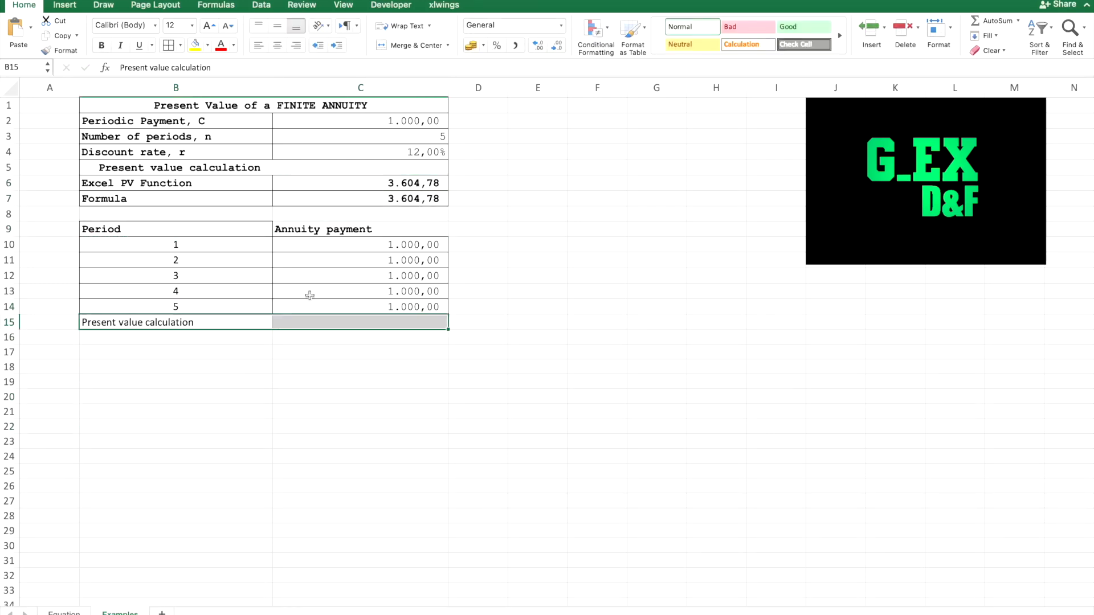
left_click(185, 338)
type("Excel NPV function's")
- Calculate the present value of the annuity payments in C16 with =NPV(C4;C10:C14)
left_click(319, 339)
type("=NPV(")
left_click(401, 154)
type(";")
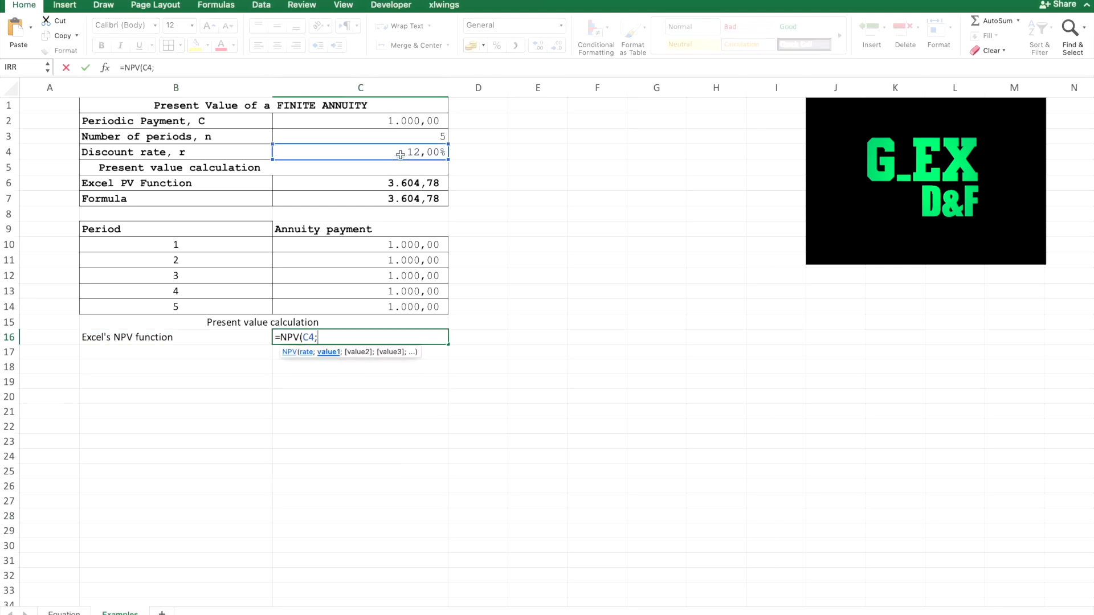
left_click_drag(408, 245, 415, 306)
key("Return")
- Copy the formatting of the result in C7 to C16 and of the "Period" header to the NPV label in B16
left_click(407, 199)
left_click(60, 50)
left_click(381, 339)
left_click(191, 398)
left_click(190, 230)
left_click(60, 51)
left_click(190, 338)
- Fill the present value result rows B6:C7 and B16:C16 with yellow
left_click_drag(188, 183, 365, 199)
left_click(196, 45)
left_click_drag(188, 338, 365, 338)
left_click(102, 46)
left_click(195, 45)
left_click(101, 45)
left_click(188, 457)
- Apply borders to B9:C9 and centre the "Period" and "Annuity payment" headers
left_click_drag(188, 230, 342, 230)
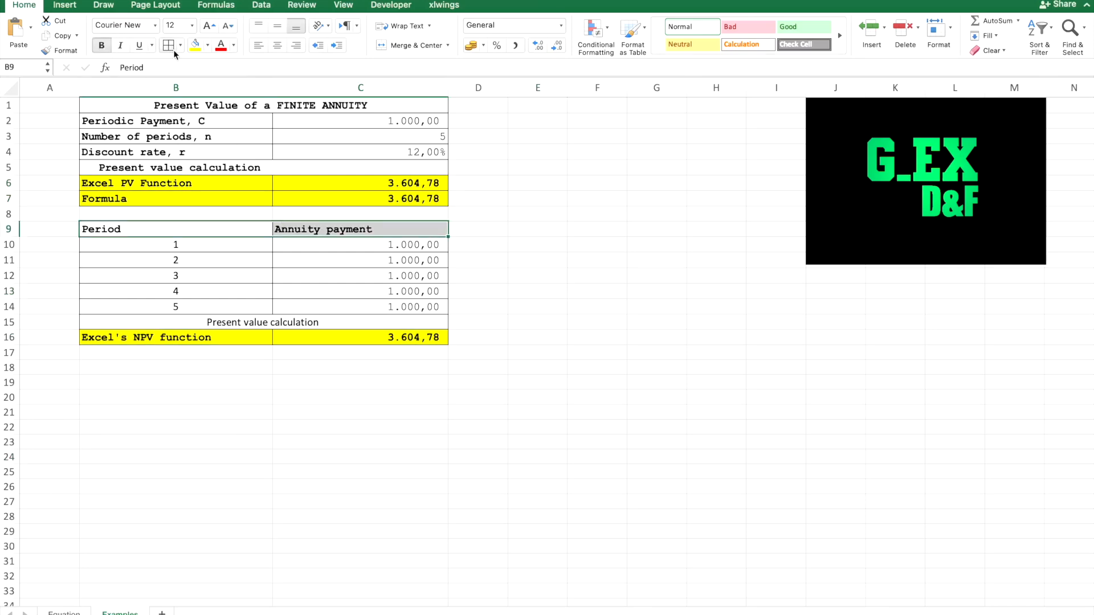
left_click(168, 45)
left_click(188, 230)
left_click(277, 46)
left_click(318, 229)
left_click(277, 46)
left_click(416, 45)
left_click(258, 46)
left_click(338, 46)
- Shade the "Present value calculation" heading in row 5 light blue and copy its formatting to the same heading in row 15
left_click(185, 167)
left_click(208, 45)
left_click(245, 113)
left_click(60, 51)
left_click(191, 322)
- Enter the title "Present Value of an INFINITE ANNUITY" in B18
left_click(105, 368)
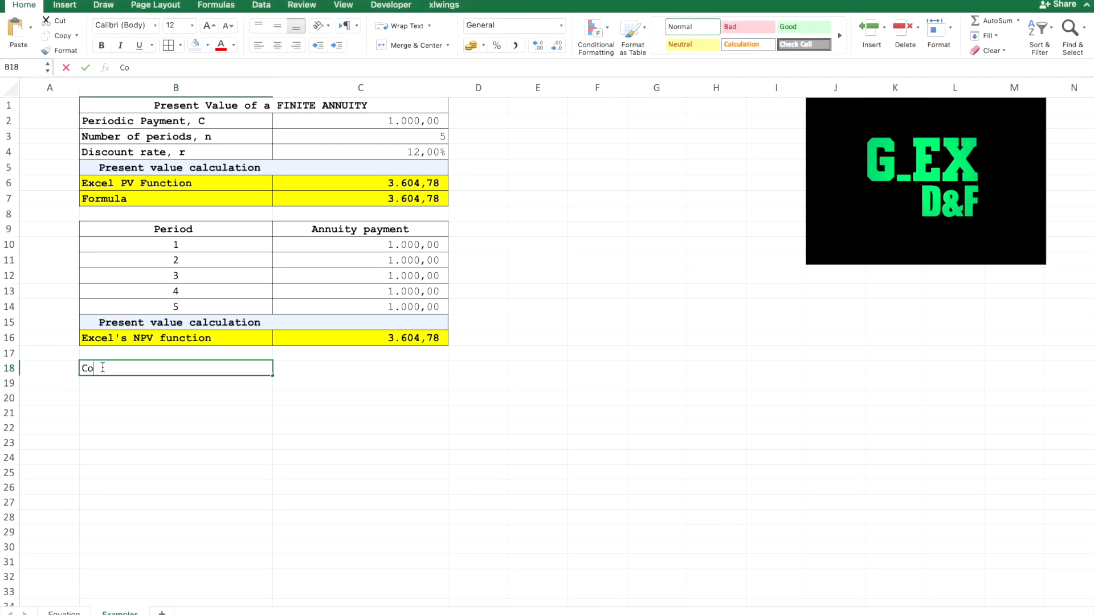
type("Present Value of an INFINITE ANNUITY")
key("Return")
key("Return")
key("Return")
- Enter the labels "Periodic payment, C", "Discount rate, r" and "Present value of annuity" in B19:B21
left_click(112, 384)
type("Periodic payment, C")
key("Return")
type("Discount rate, r")
key("Return")
type("Present value of annuity")
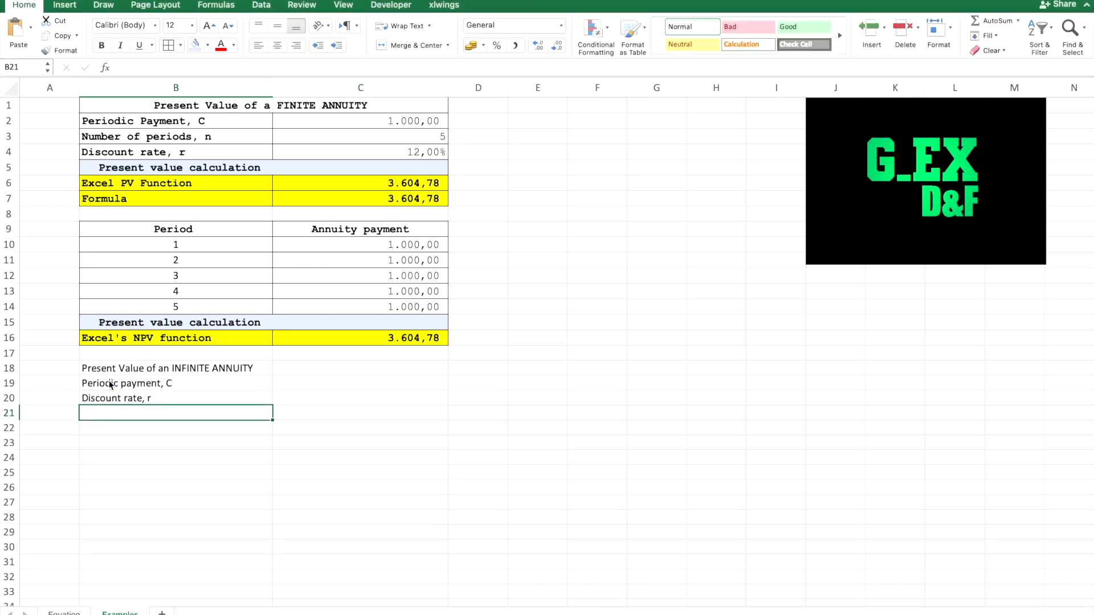
key("Return")
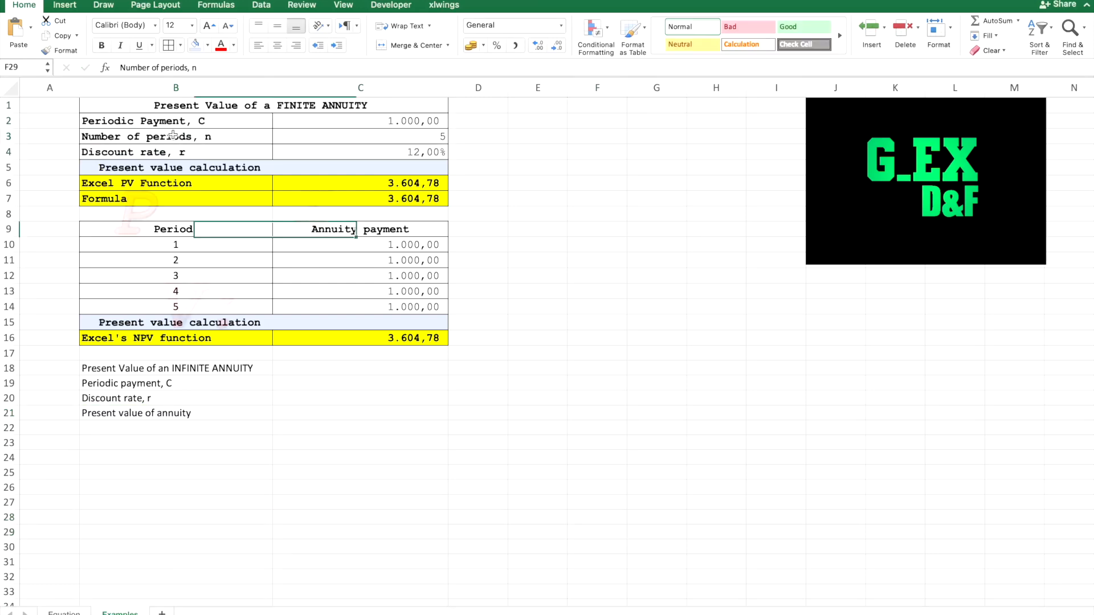
- Copy the formatting of label B3 to B18:B21, then border the B18:C21 block with its title merged and centred
left_click(66, 51)
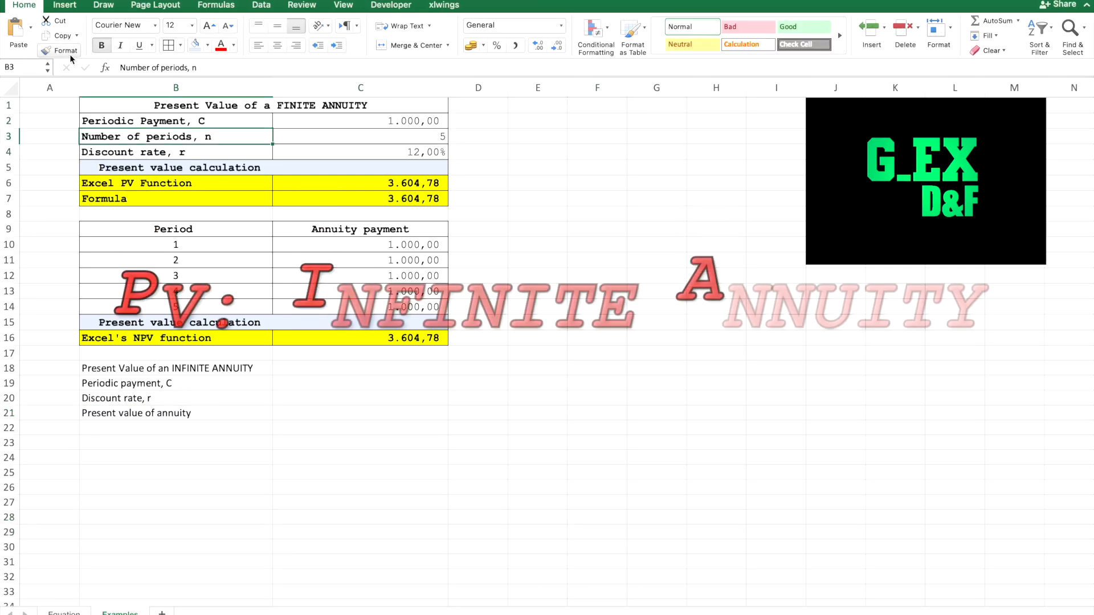
left_click_drag(141, 369, 149, 414)
left_click(215, 443)
left_click_drag(214, 369, 342, 415)
left_click(415, 46)
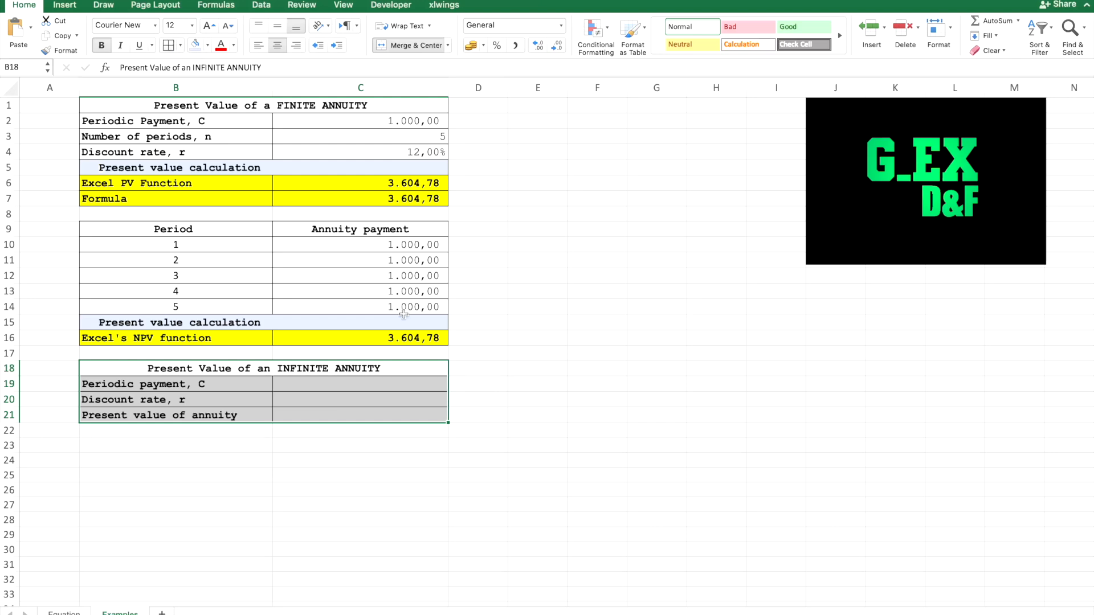
left_click(537, 534)
- Link the infinite annuity's periodic payment in C19 to C2 and its discount rate in C20 to C4
left_click(406, 383)
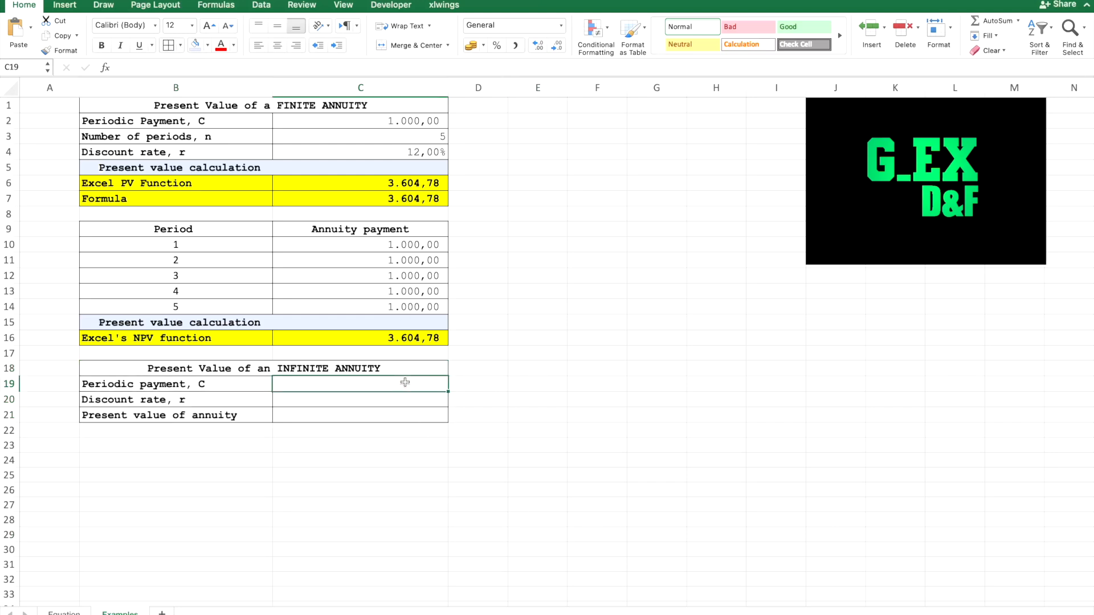
type("=")
left_click(373, 122)
key("Return")
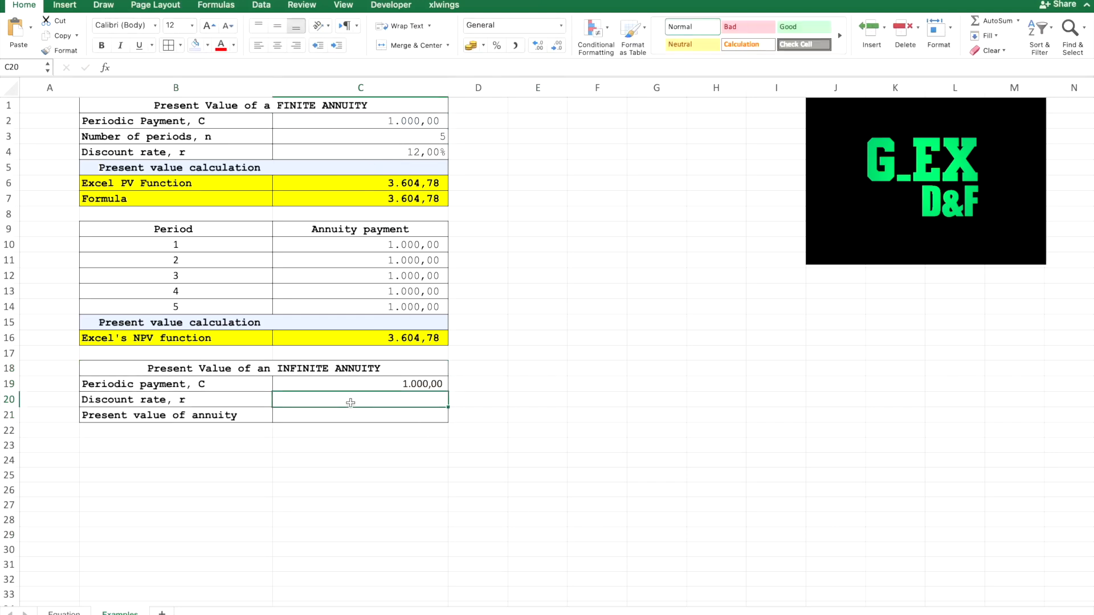
type("=")
left_click(408, 152)
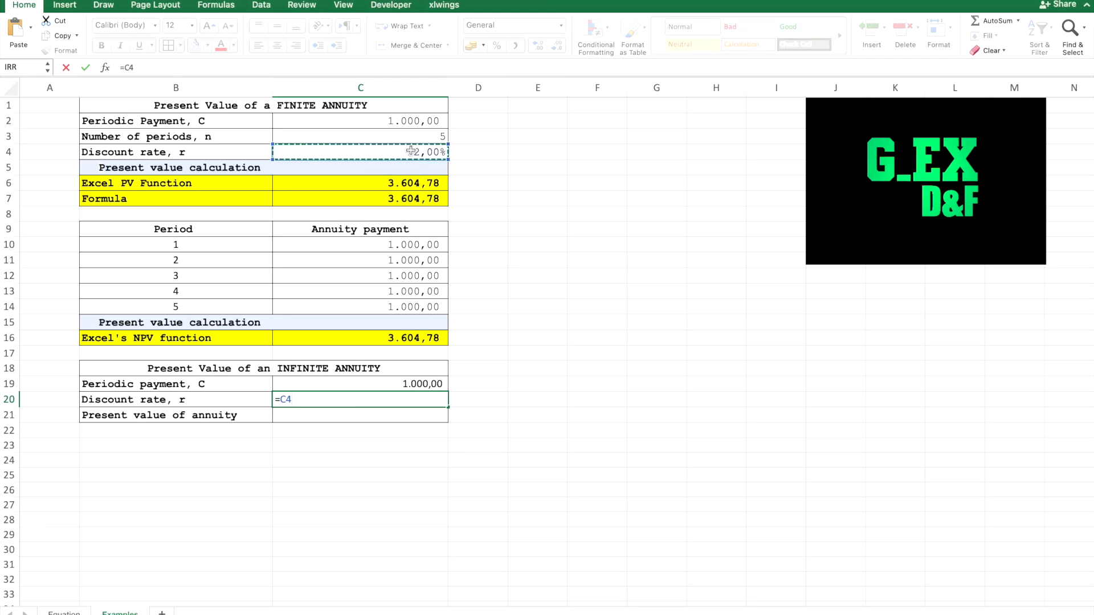
key("Return")
left_click(426, 514)
- Calculate the present value of the infinite annuity in C21 with =C19/C20
double_click(405, 422)
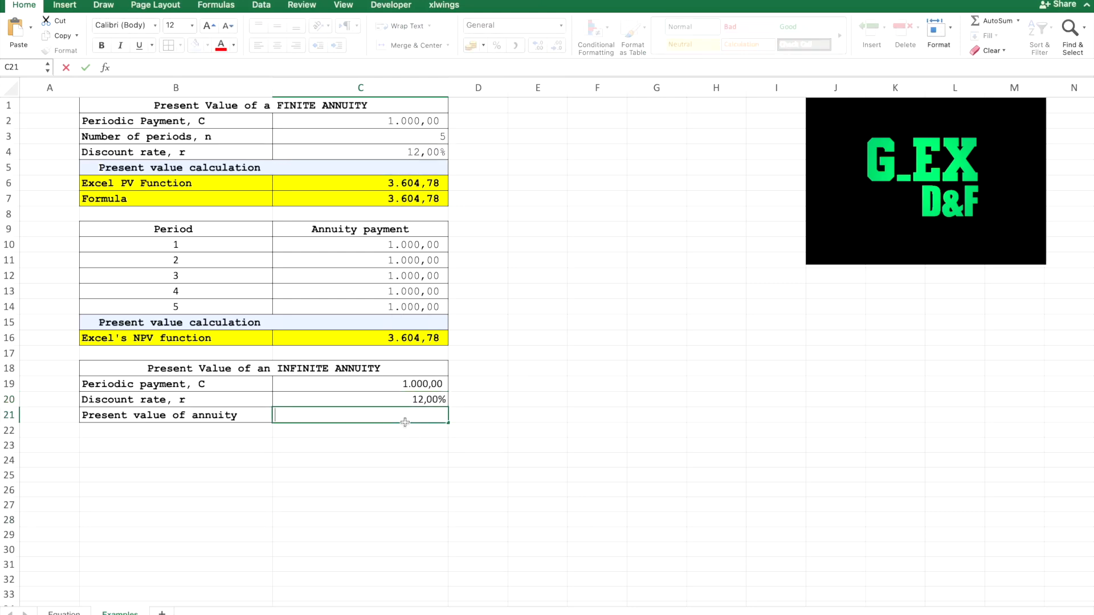
type("=")
left_click(423, 384)
type("/")
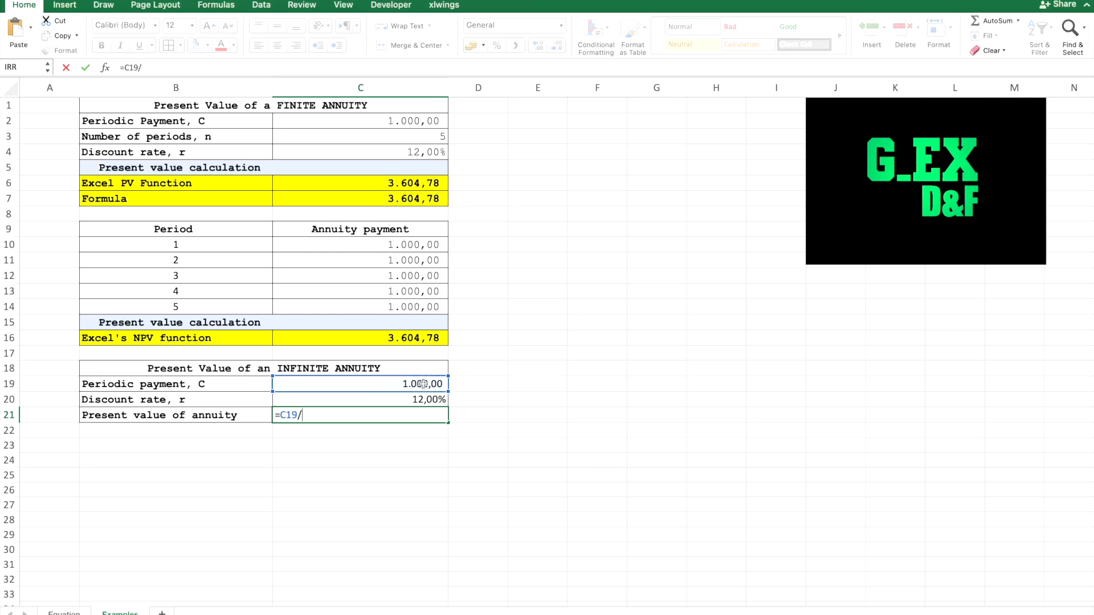
left_click(426, 399)
key("Return")
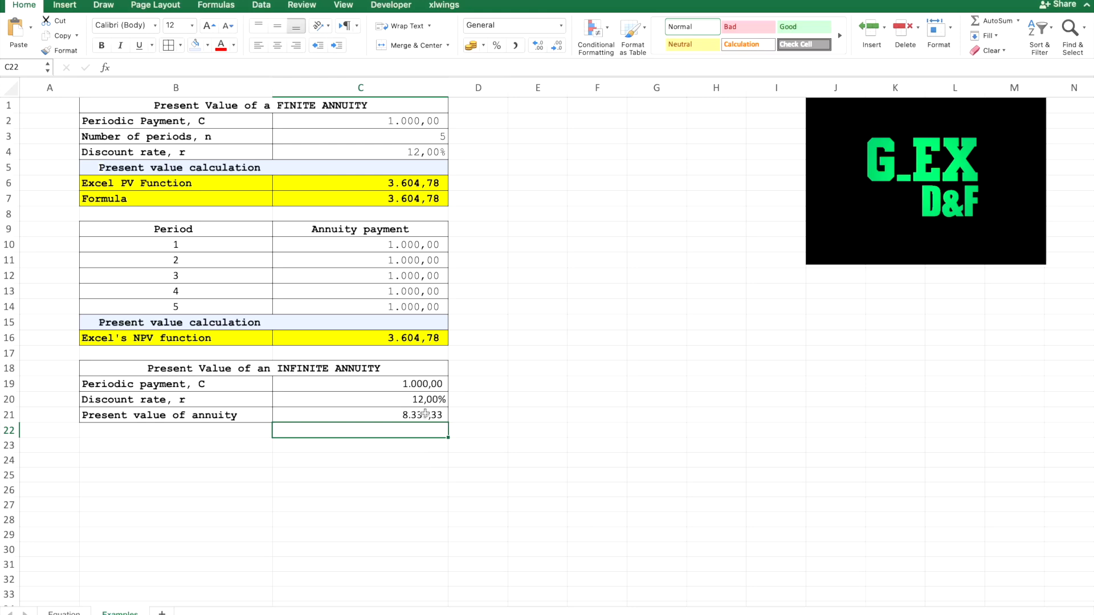
- Copy the formatting of the annuity payment in C14 to C19:C21 and make the result in C21 bold
left_click(397, 304)
left_click(60, 50)
left_click_drag(402, 387, 405, 415)
left_click(488, 417)
left_click(356, 416)
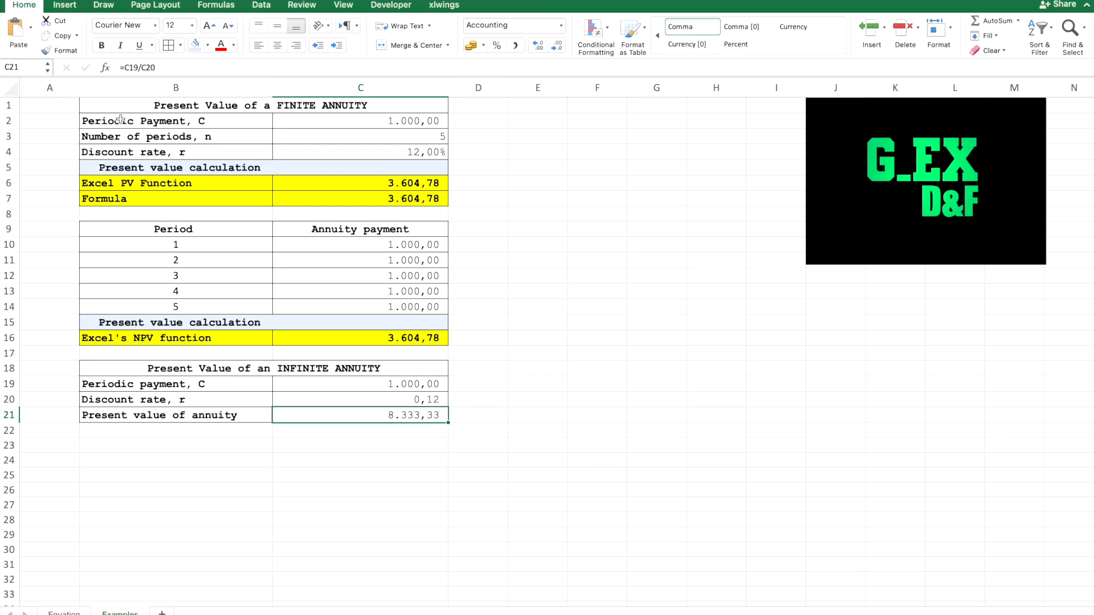
left_click(101, 45)
- Copy the yellow formatting of the NPV label in B16 to the present value row B21:C21
left_click(198, 342)
left_click(60, 50)
left_click_drag(199, 420, 365, 416)
left_click(399, 460)
- Format the present value in C21 with the comma style and two decimals
left_click(409, 413)
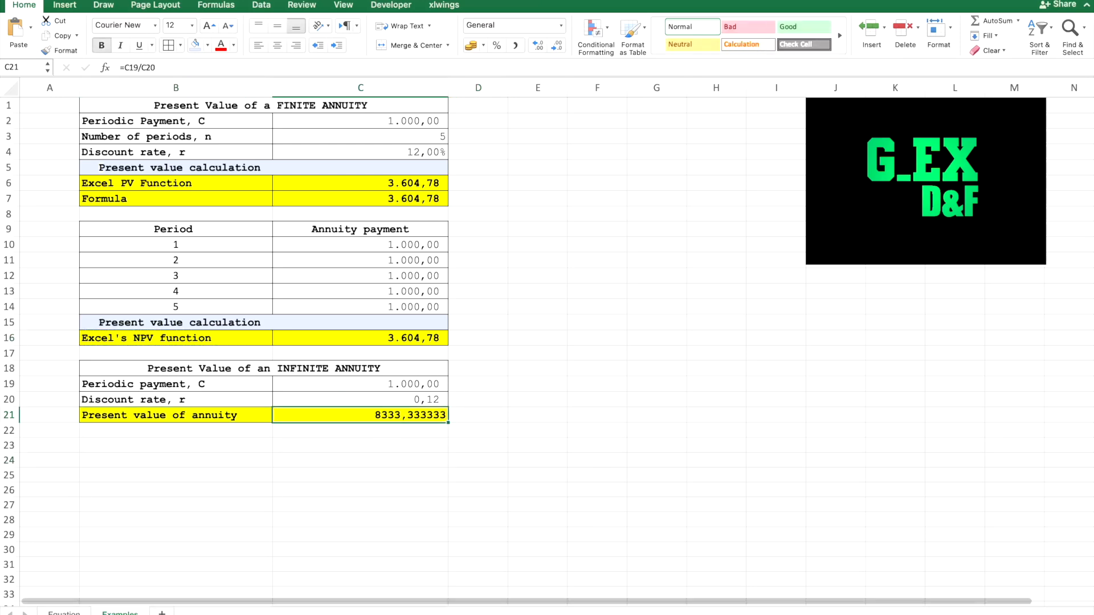
left_click(556, 46)
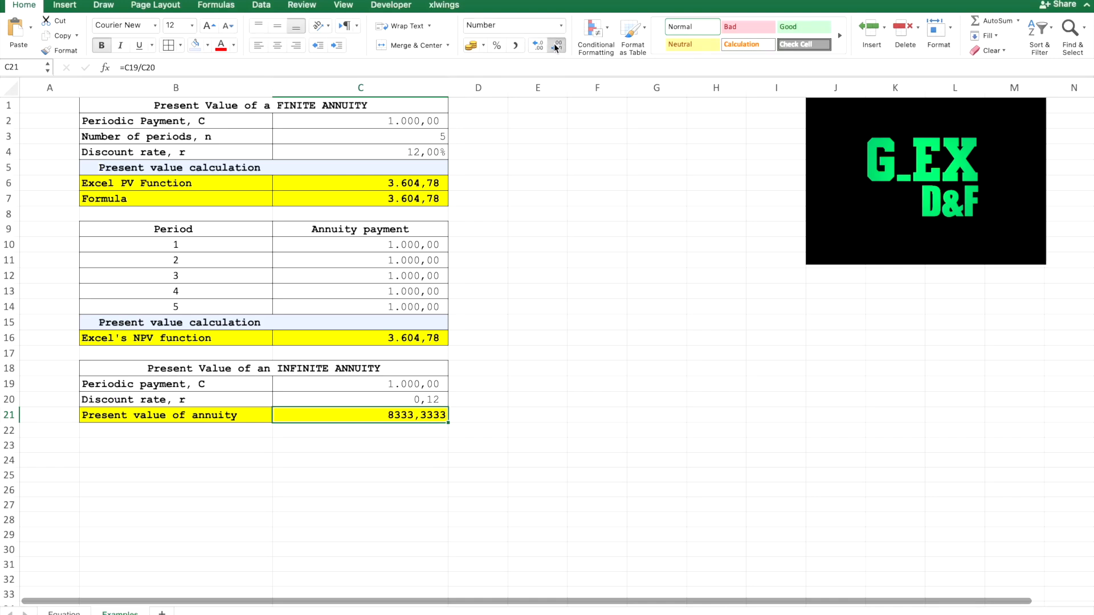
left_click(517, 44)
left_click(515, 191)
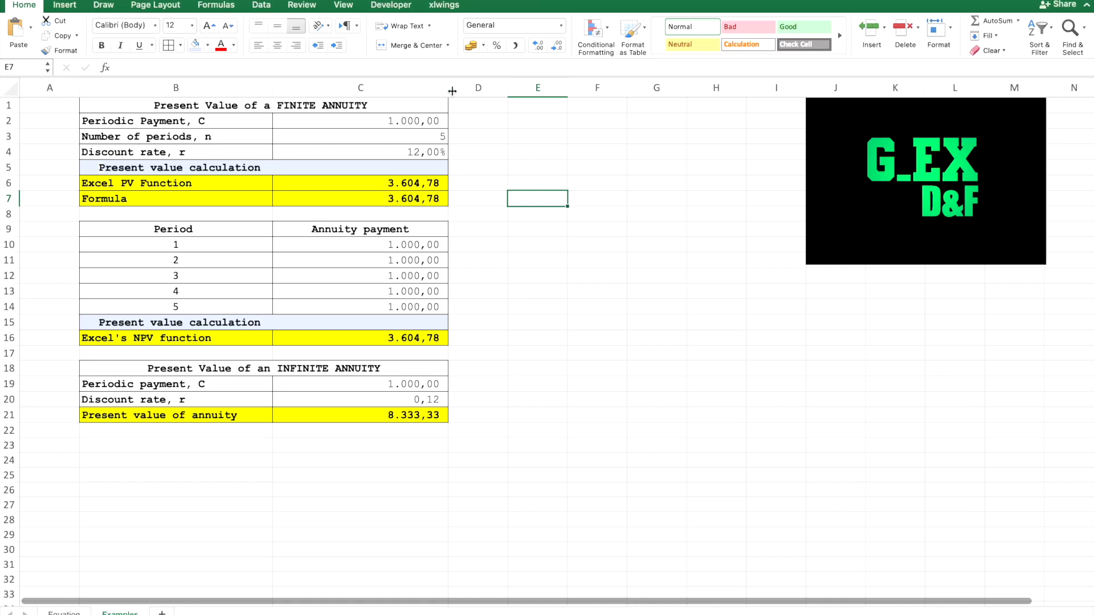
- Hide the sheet's gridlines and insert a blank row above row 1
left_click(344, 4)
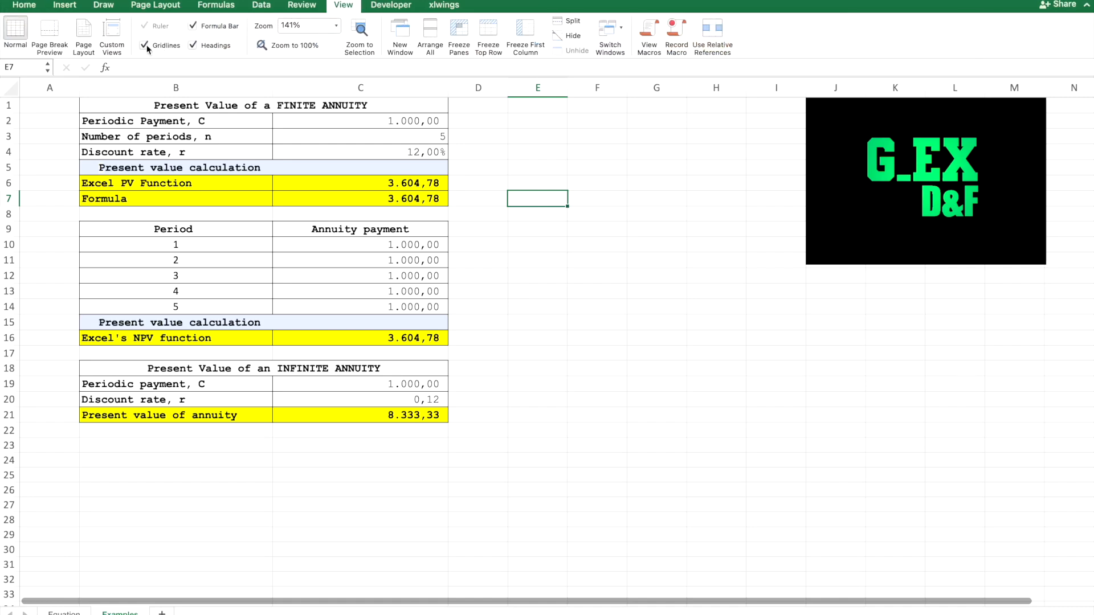
right_click(12, 107)
left_click(32, 181)
- Insert a blank column before column A
left_click(71, 87)
right_click(71, 87)
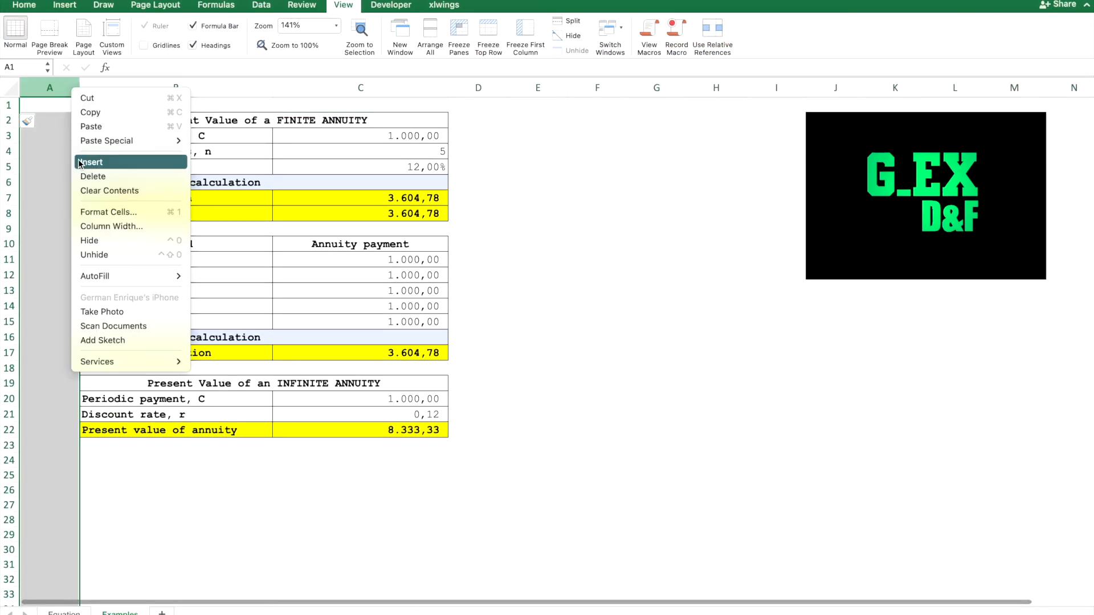
left_click(80, 162)
left_click(718, 308)
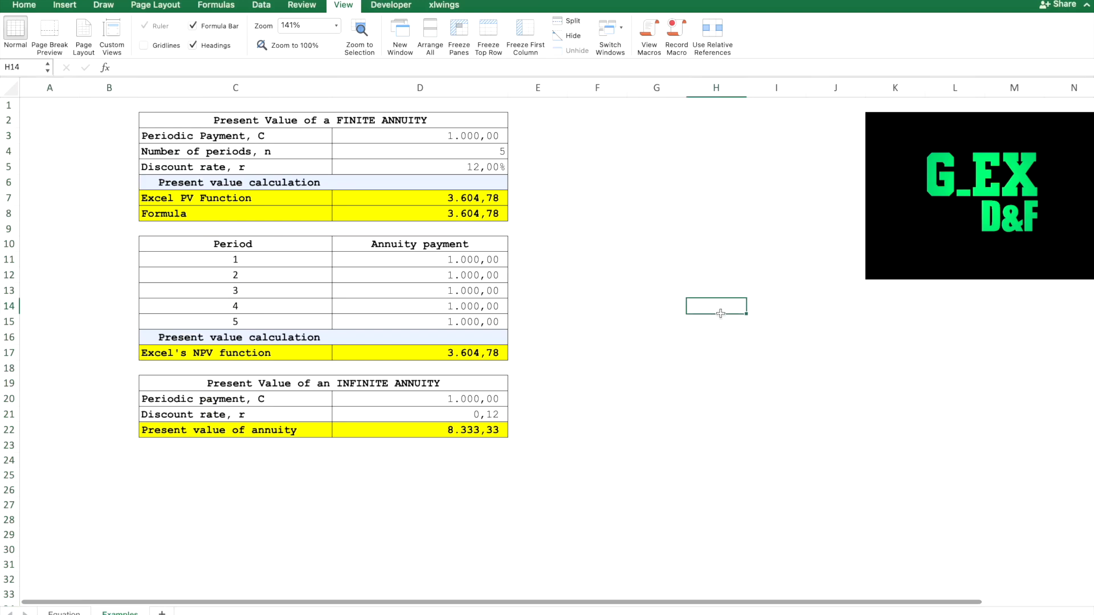